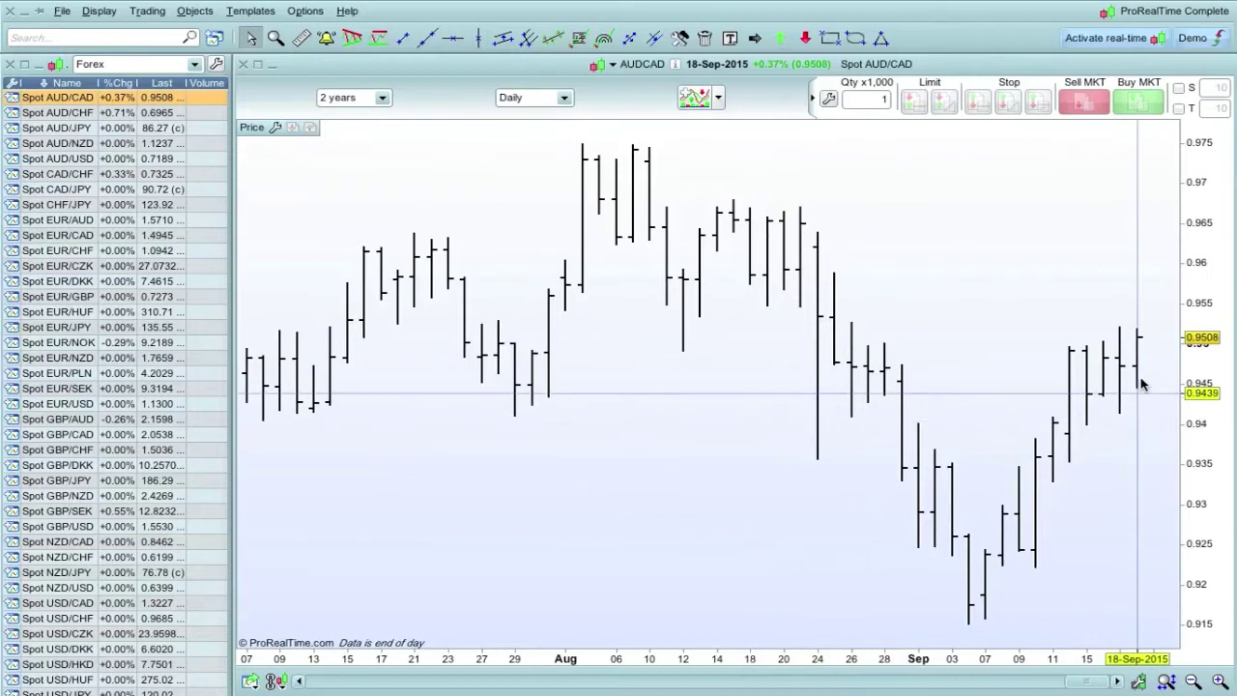
Zoom into the AUD/CAD daily chart and read the 18-Sep bar's values, closing at 0.9508.
scroll(1143, 381, up, 2)
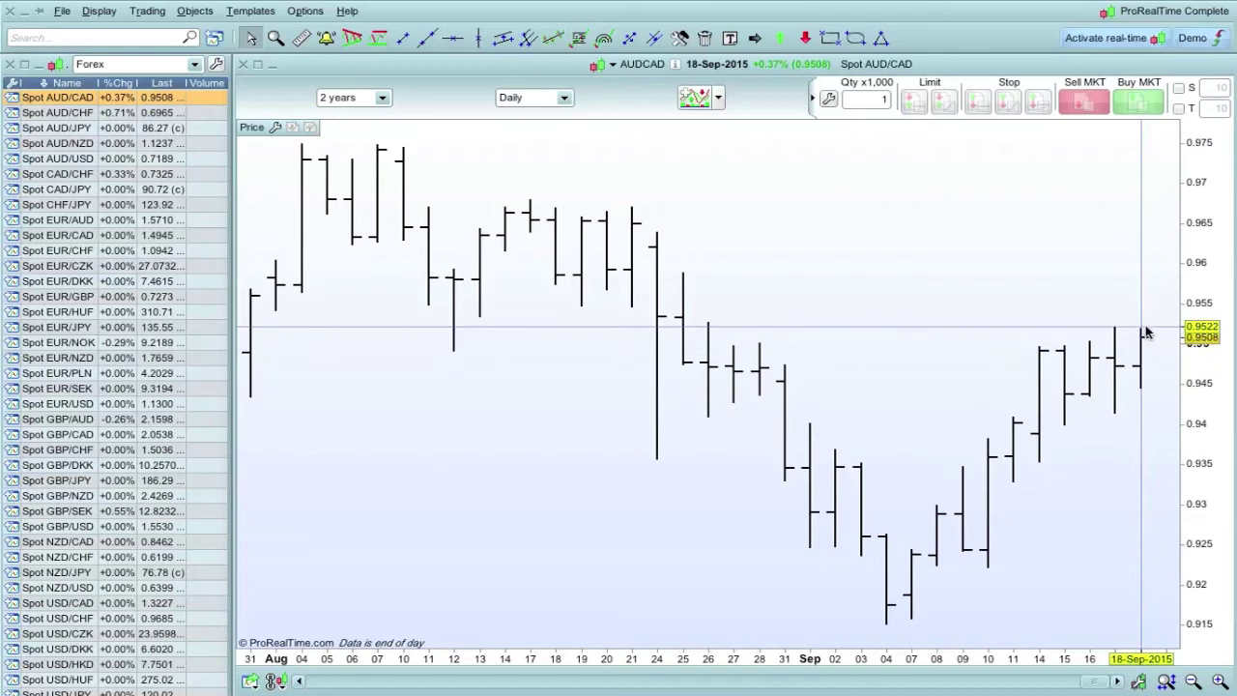
mouse_move(1144, 334)
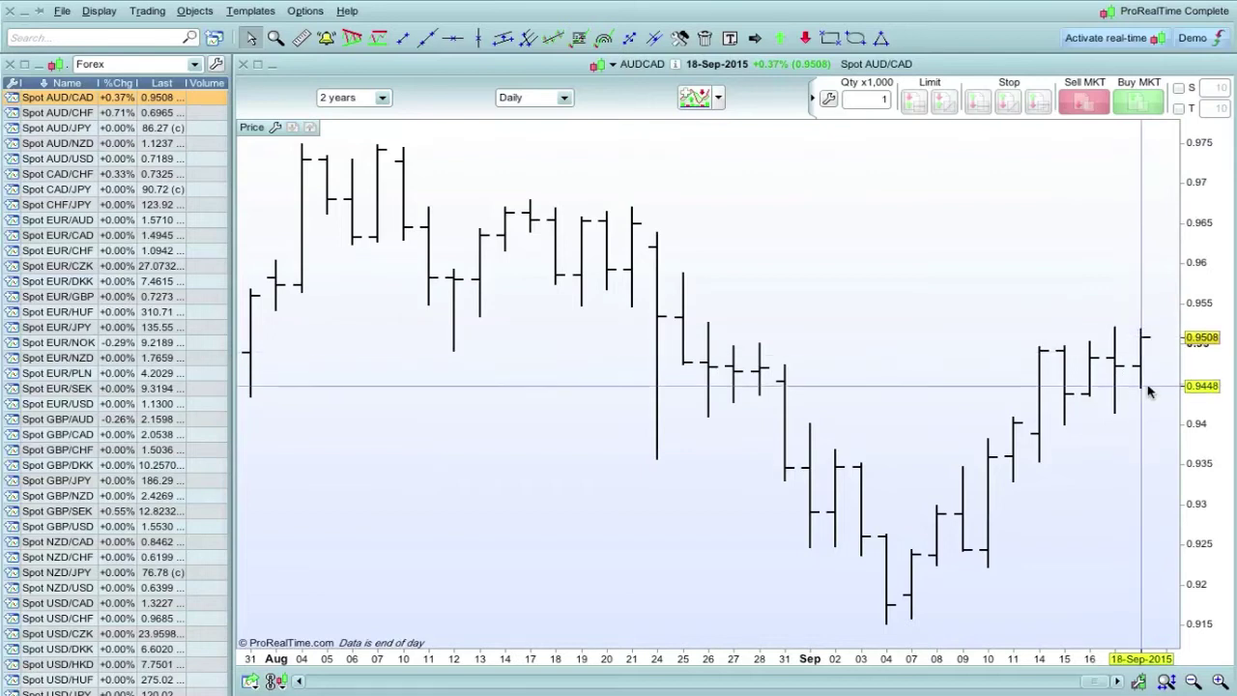
mouse_move(1142, 392)
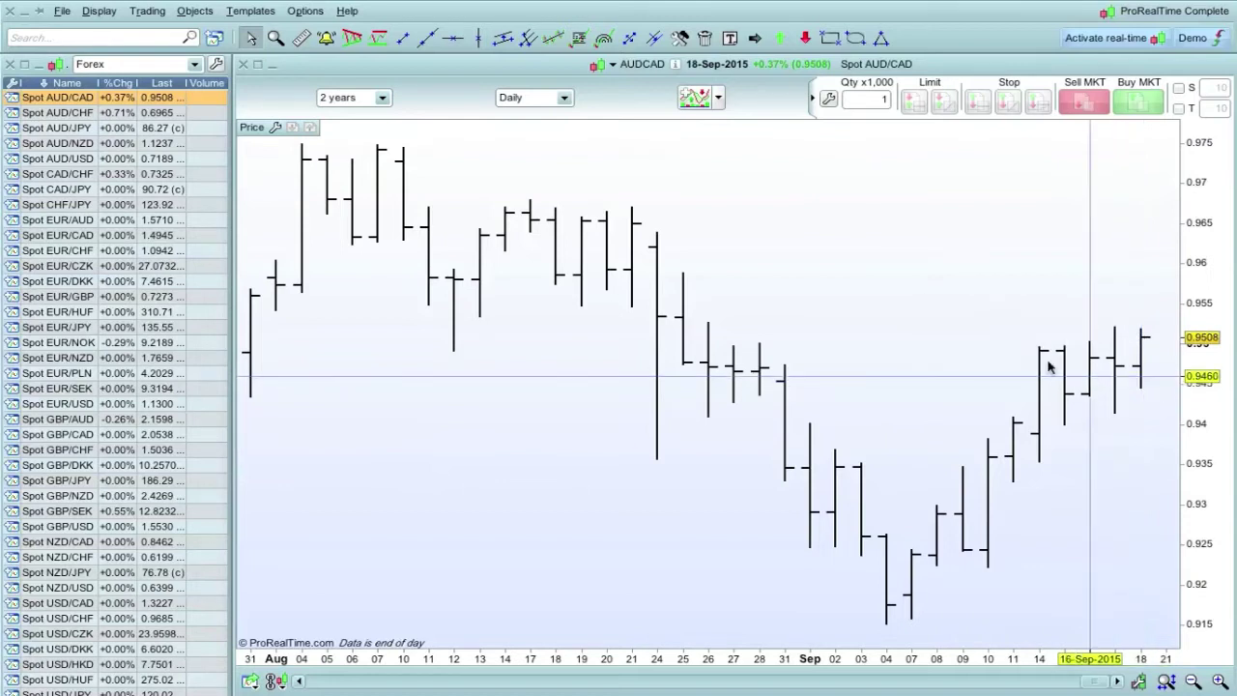
Show the ProScreener panel from the Display menu and open the Set ProScreener window.
click(98, 10)
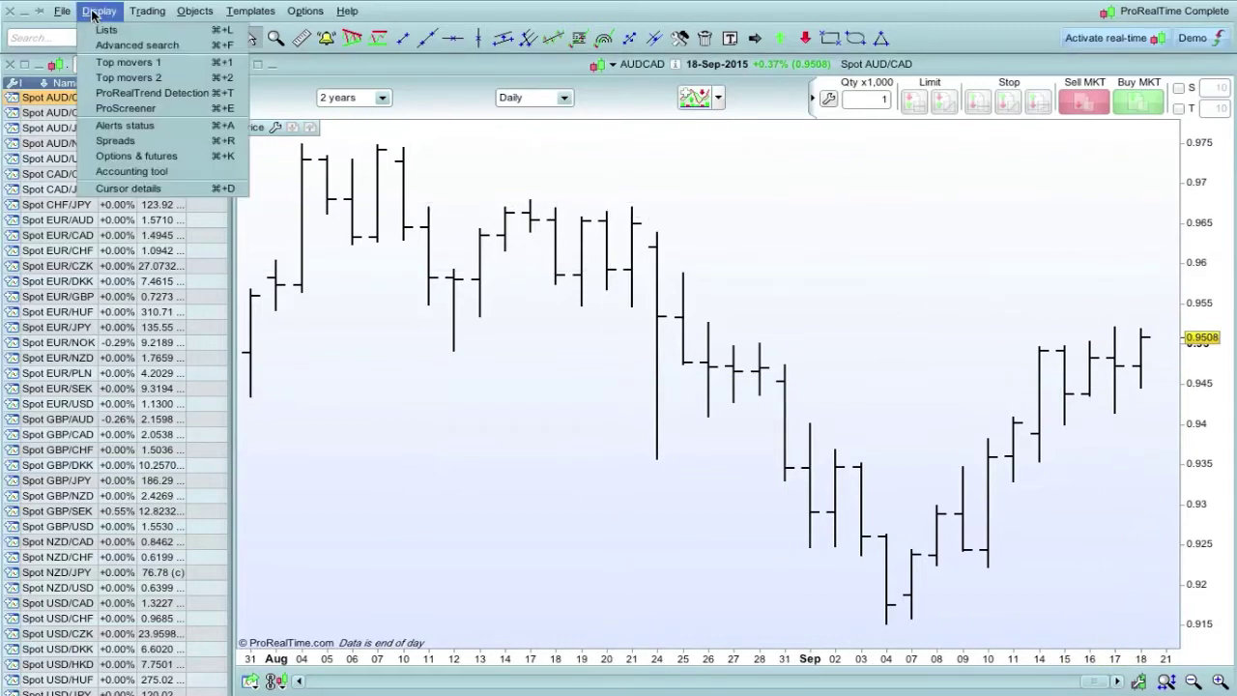
click(143, 105)
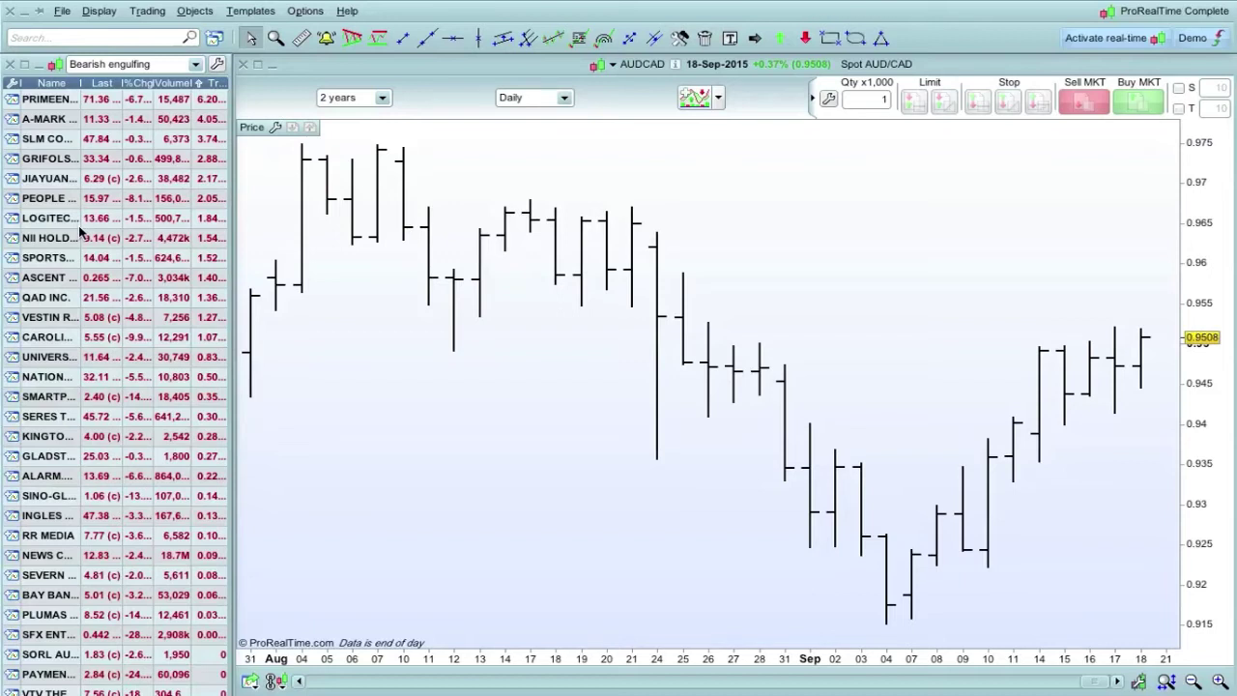
click(218, 65)
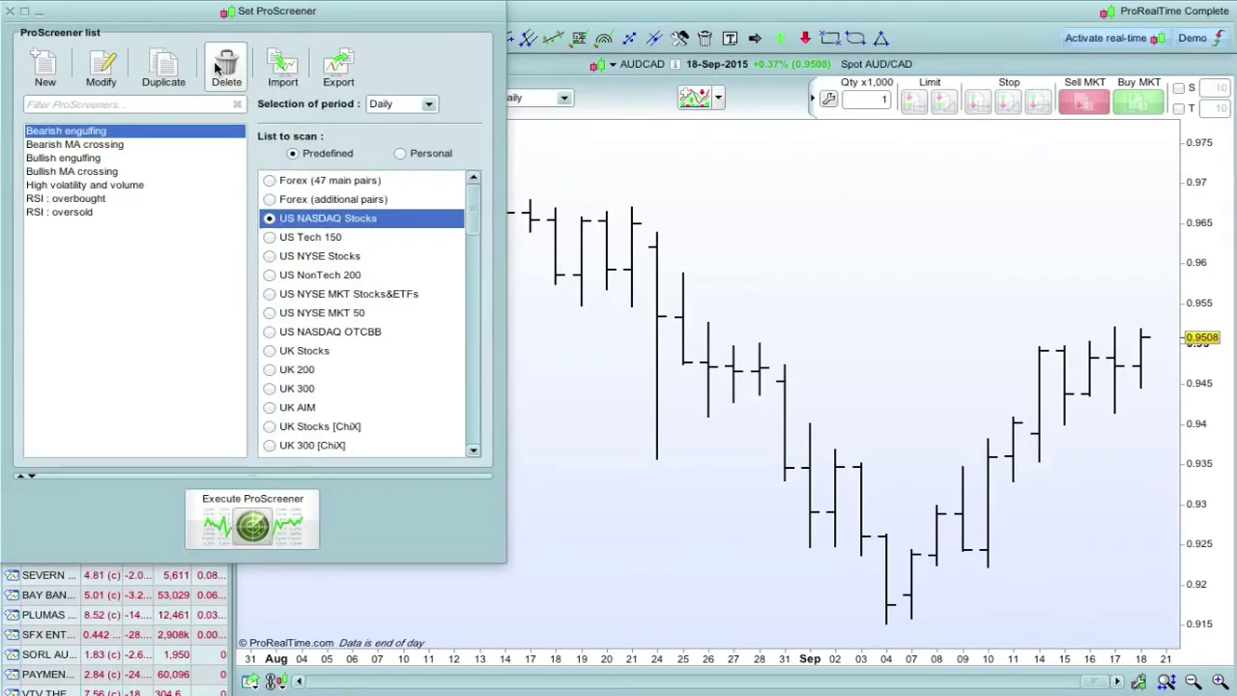
Create a new screener named 'My Inside Day' using Simplified creation with the Forex (47 main pairs) list.
click(46, 64)
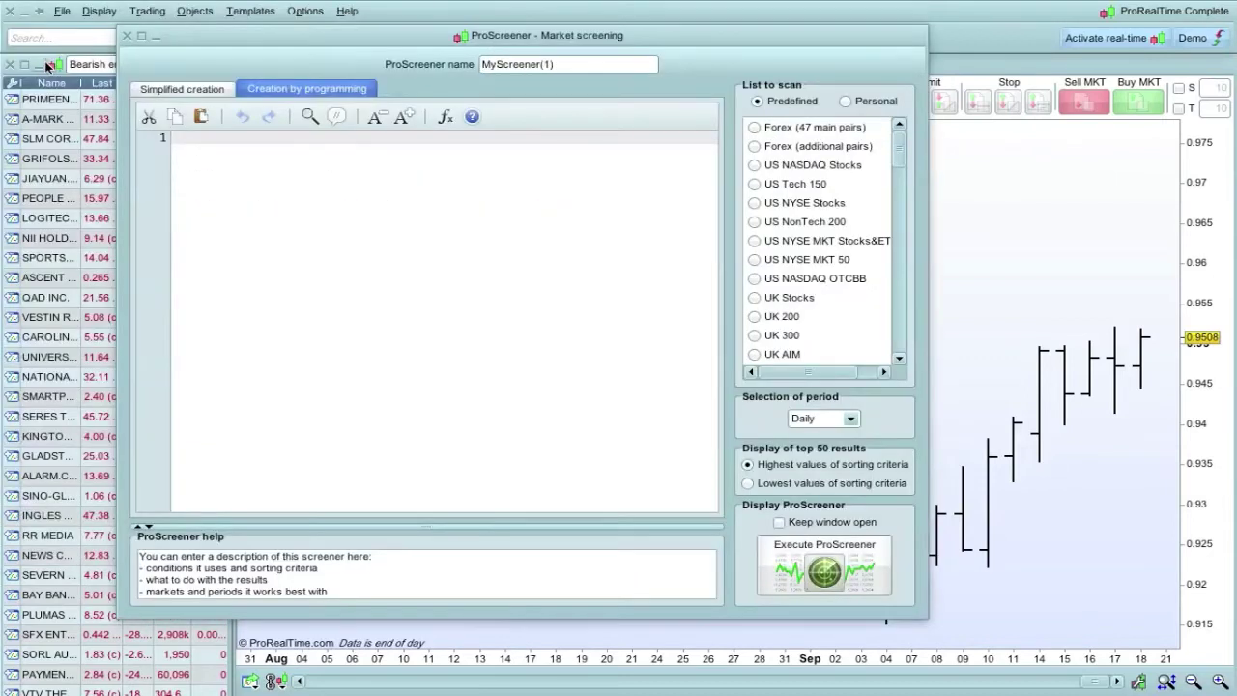
click(567, 66)
triple_click(567, 66)
text(My Inside Day)
click(176, 89)
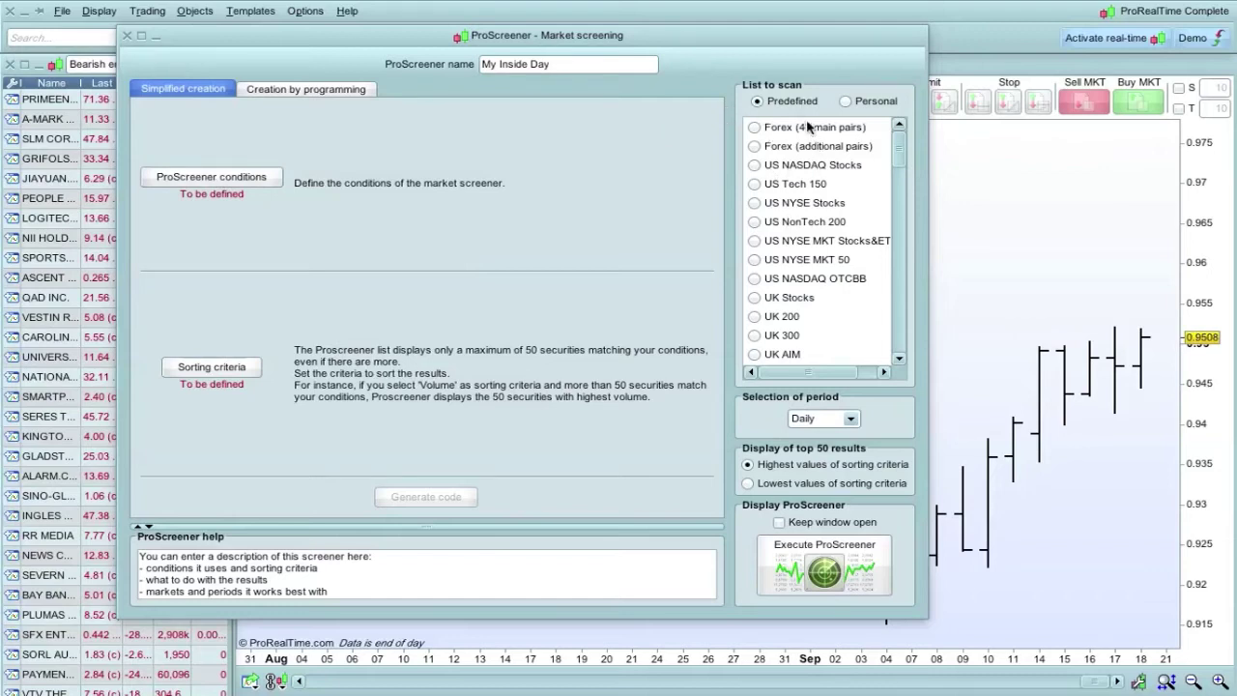
click(755, 128)
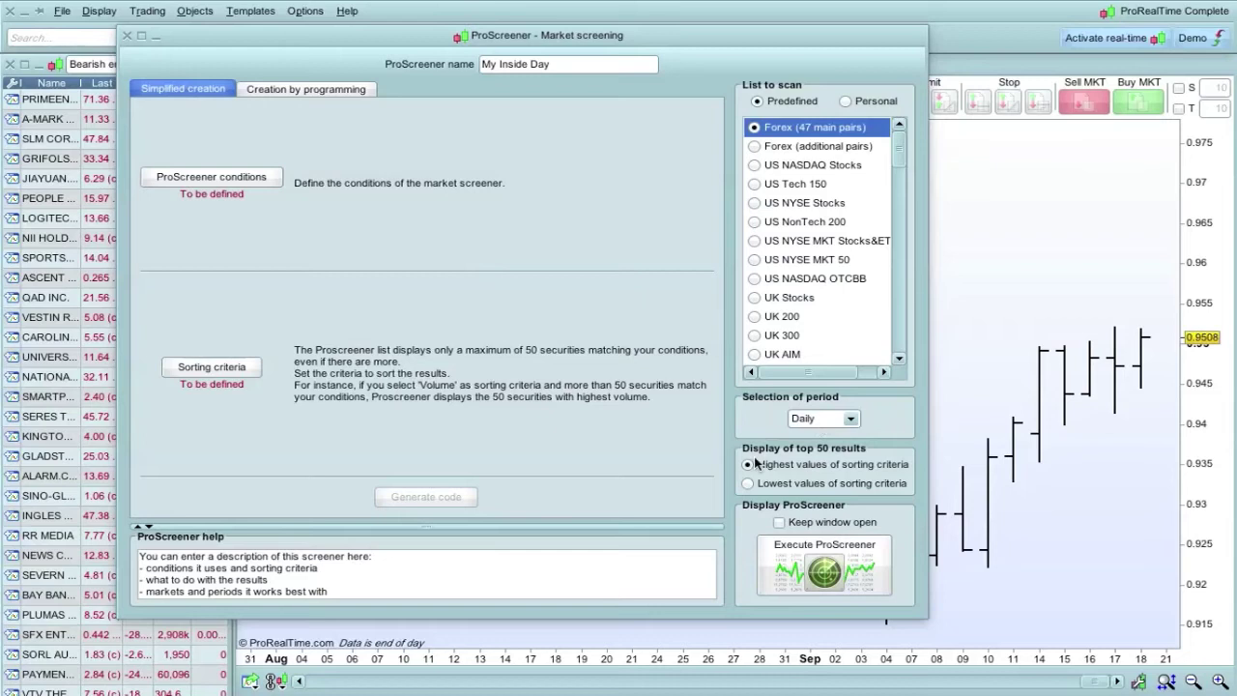
Add a price-chart Condition 0: Today's high < Yesterday's high.
click(206, 180)
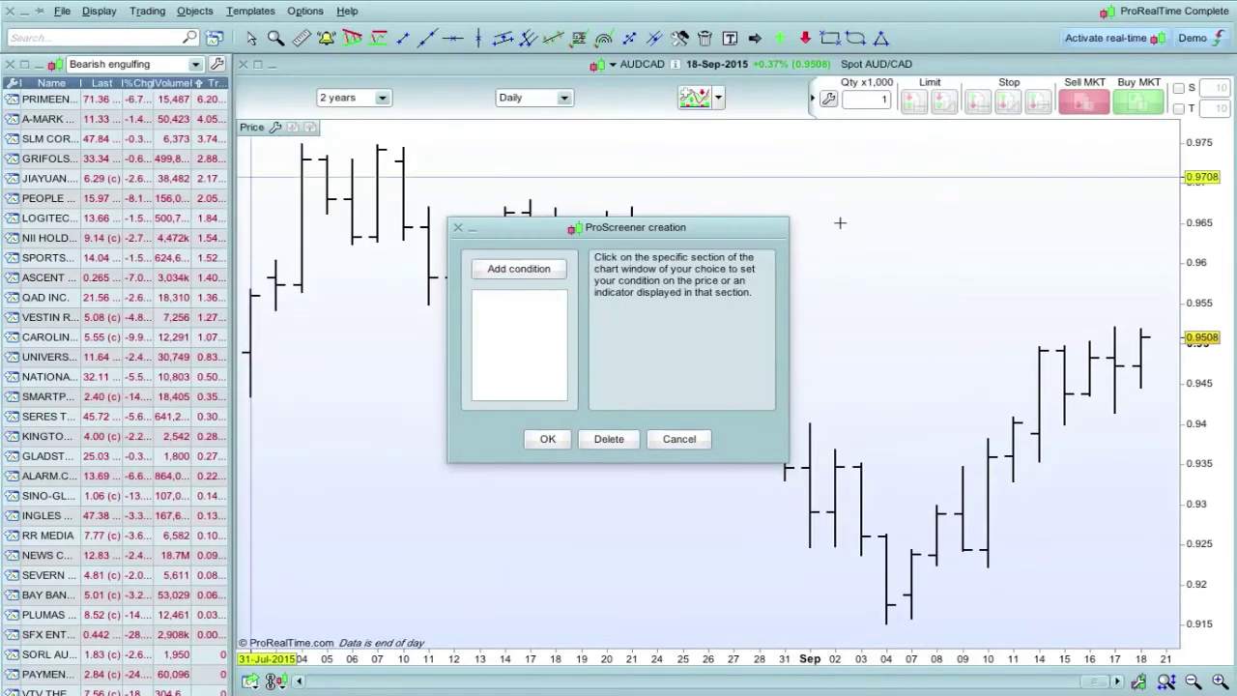
mouse_move(867, 232)
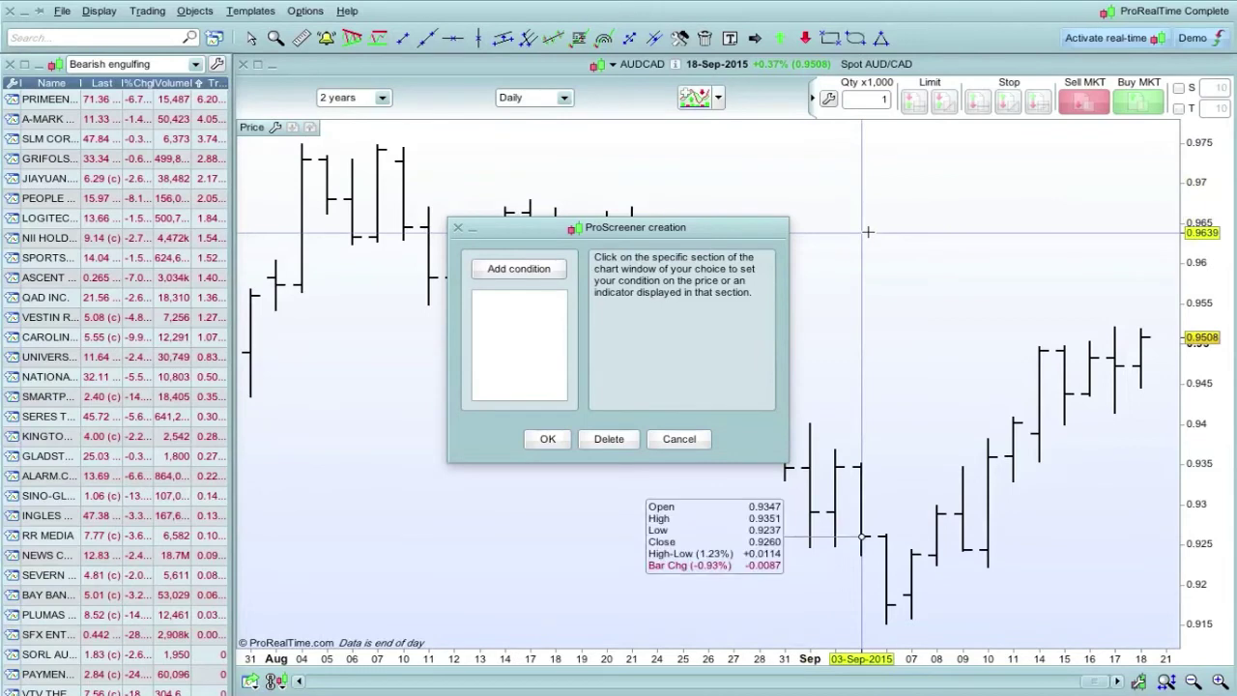
click(957, 279)
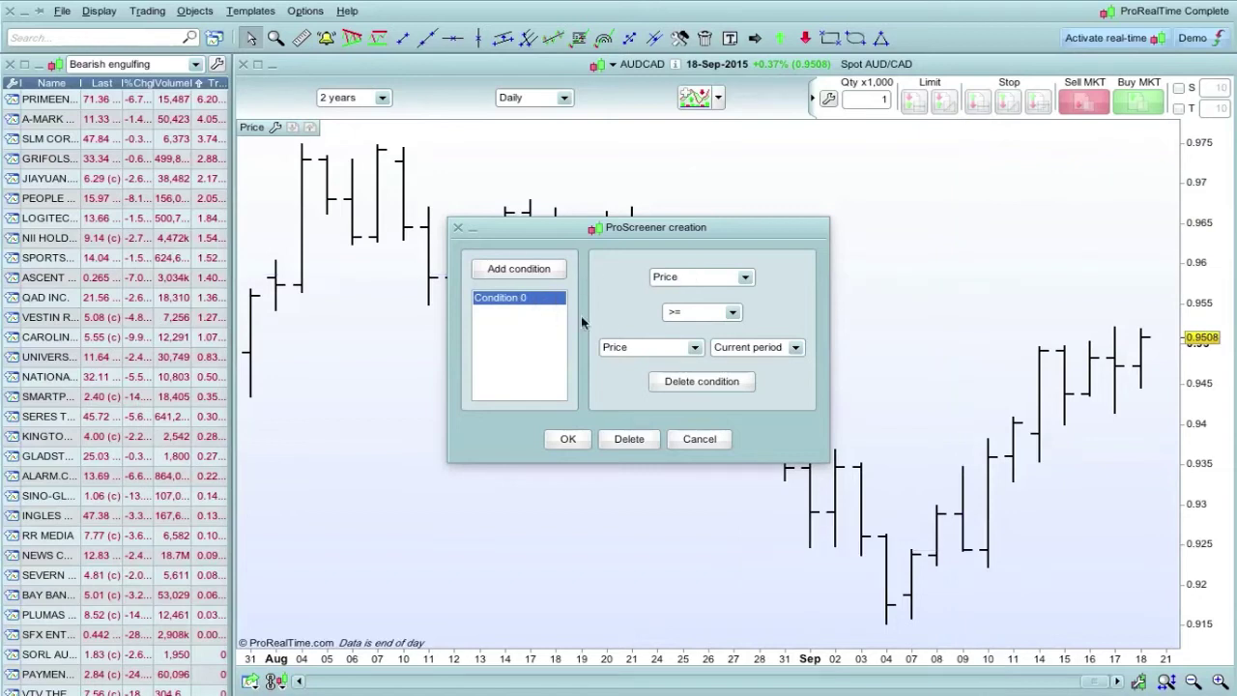
click(716, 281)
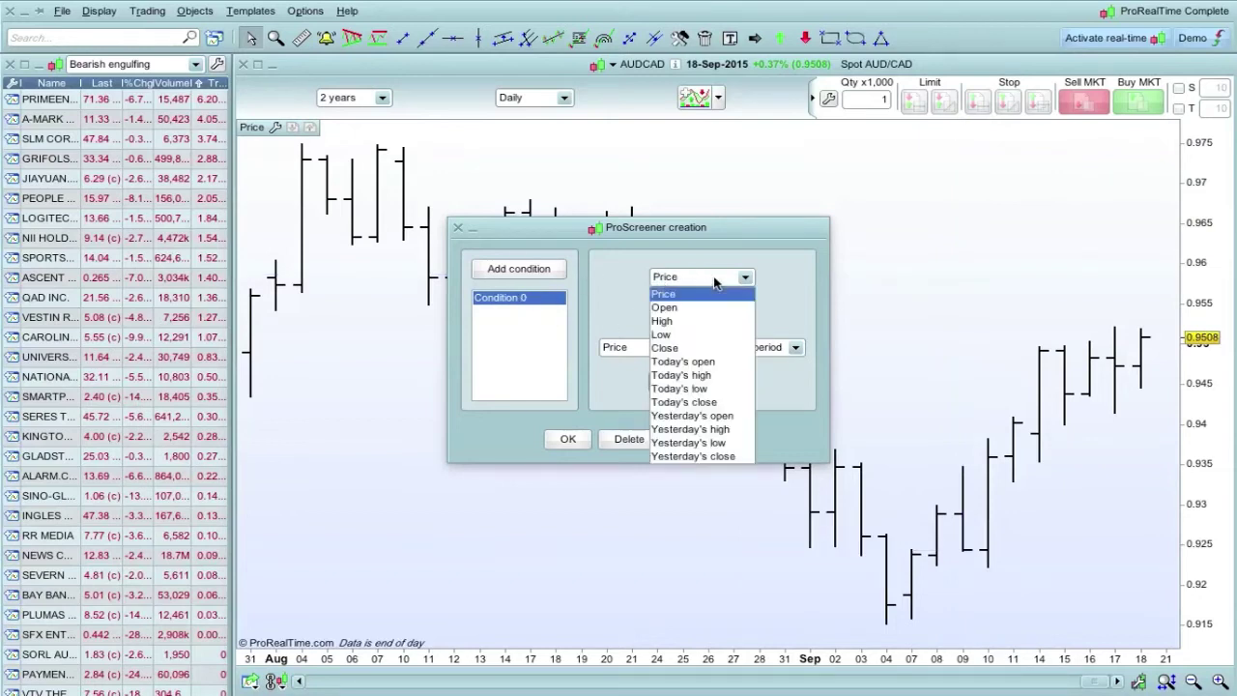
click(693, 380)
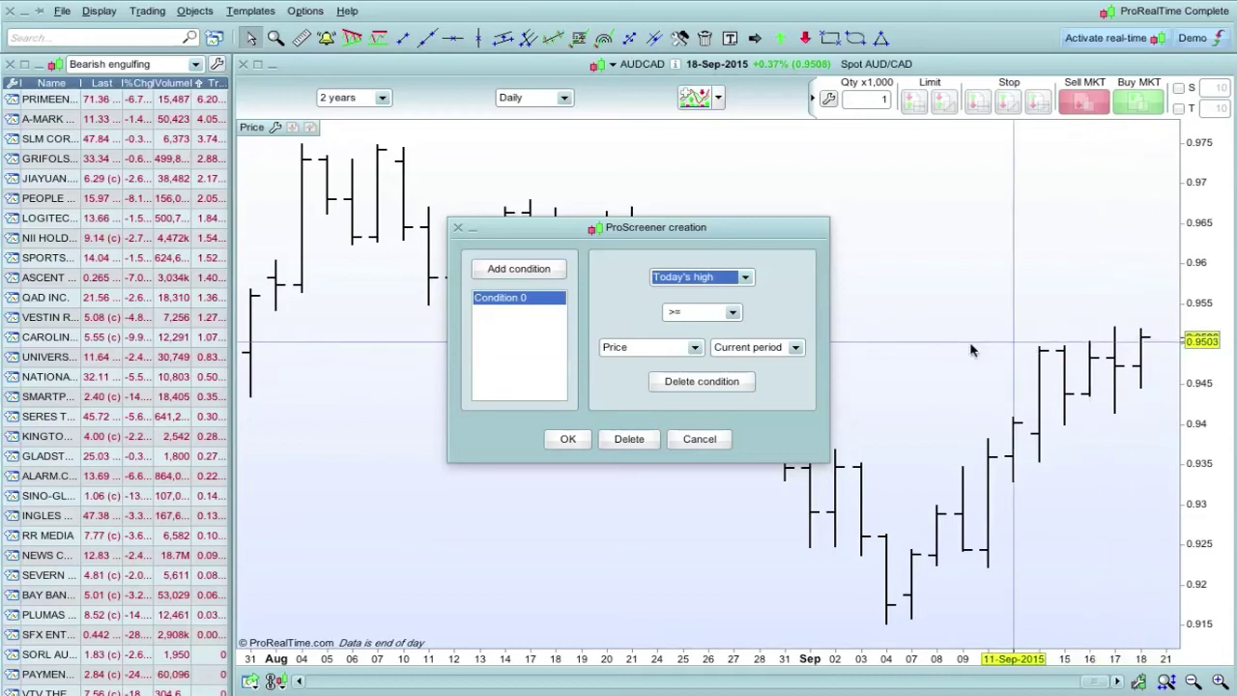
click(706, 319)
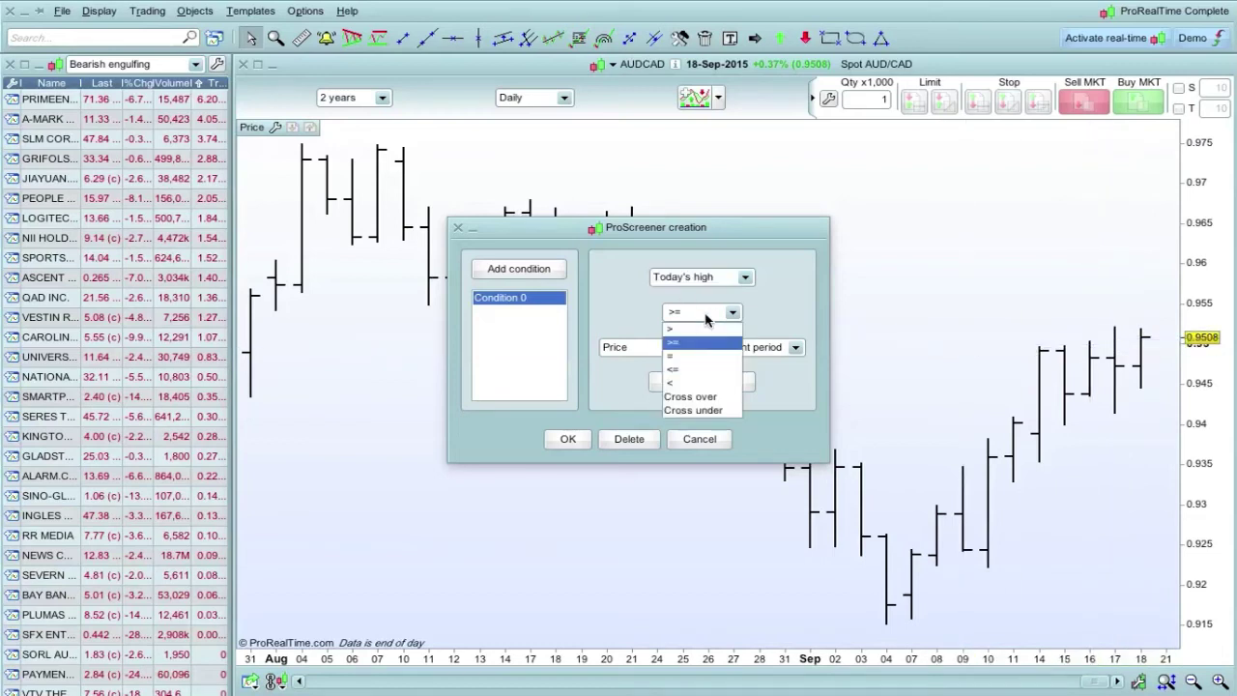
click(680, 383)
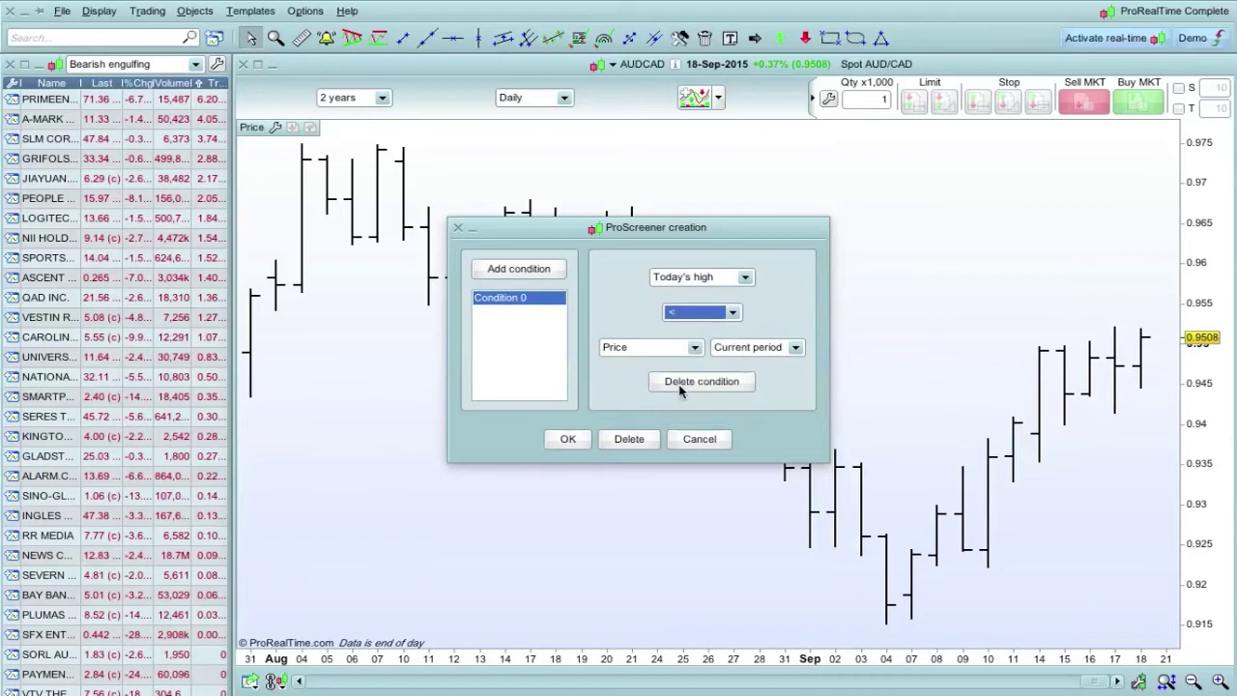
click(661, 352)
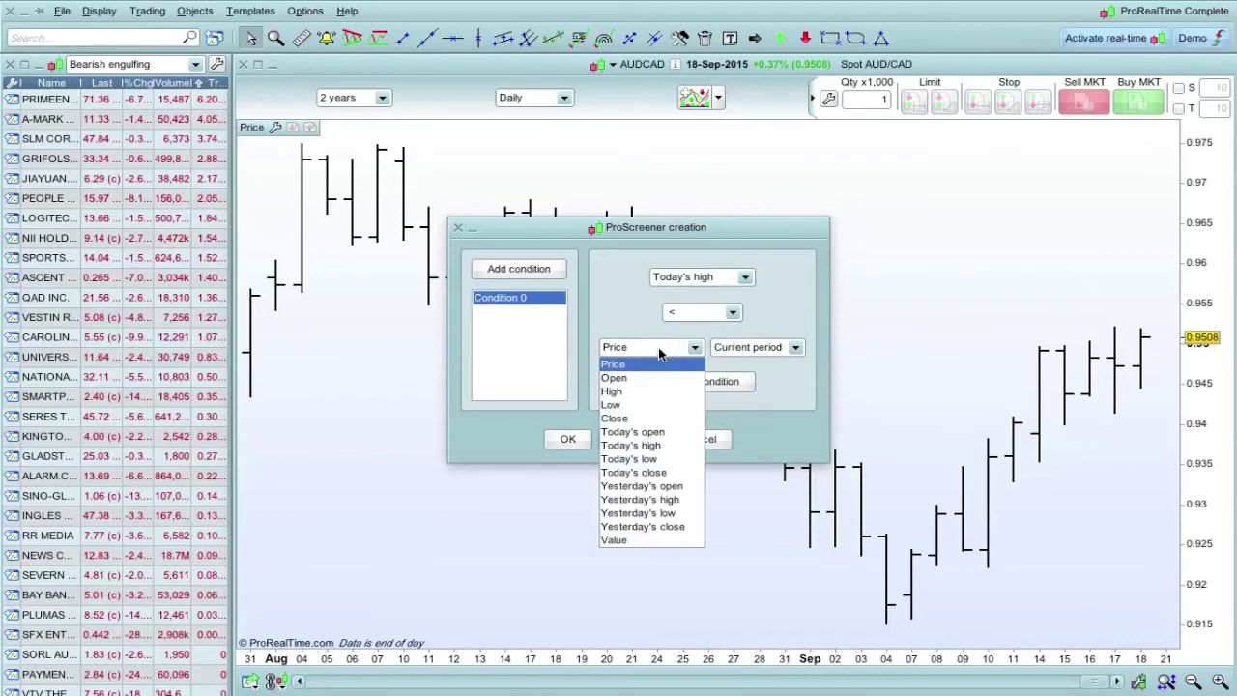
click(658, 500)
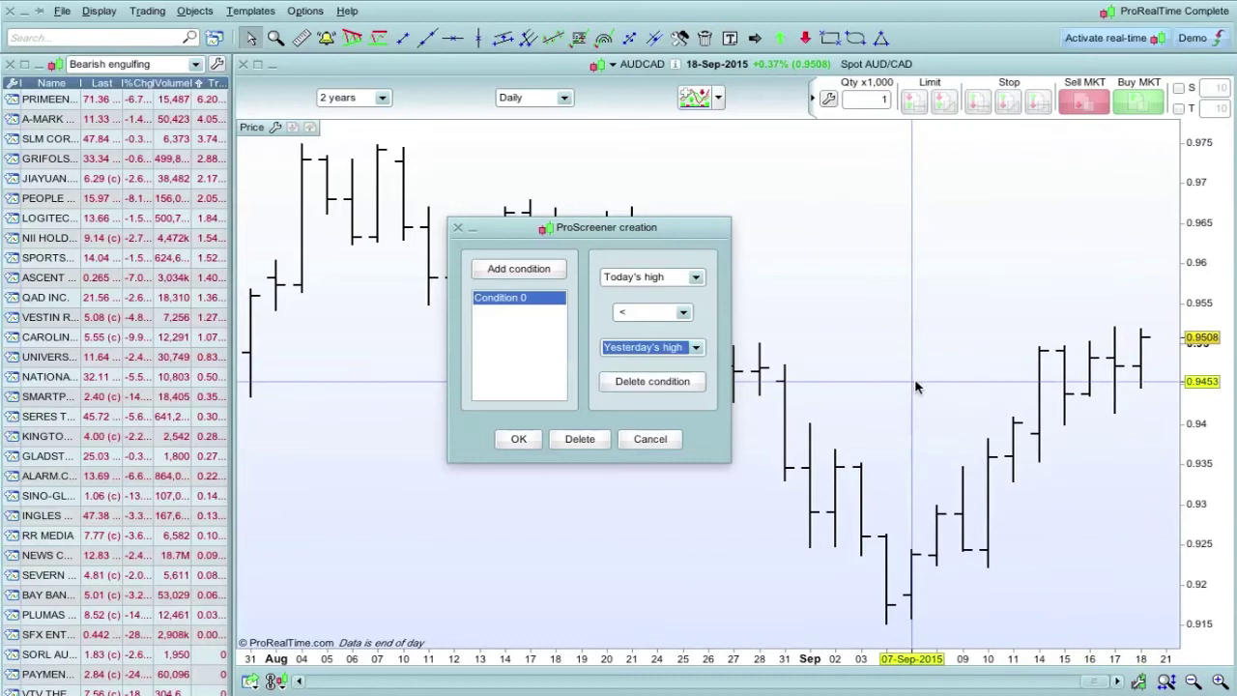
click(517, 272)
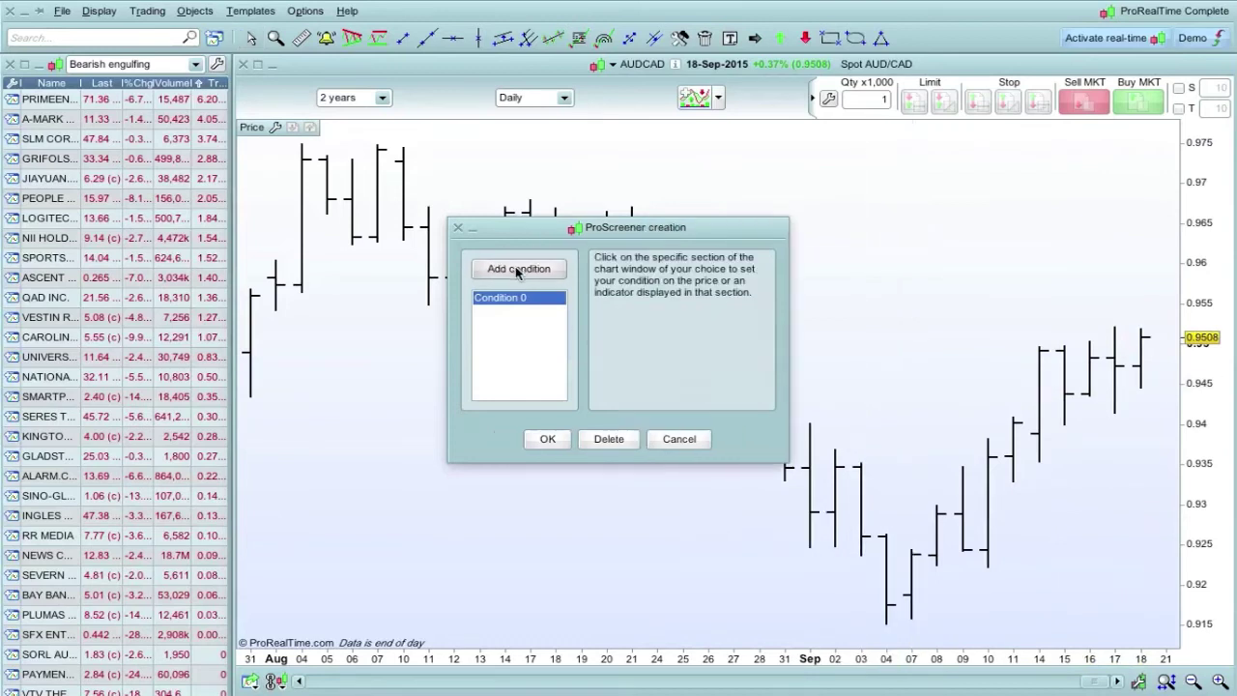
Add Condition 1, Today's low > Yesterday's low, and confirm the conditions with OK.
click(952, 309)
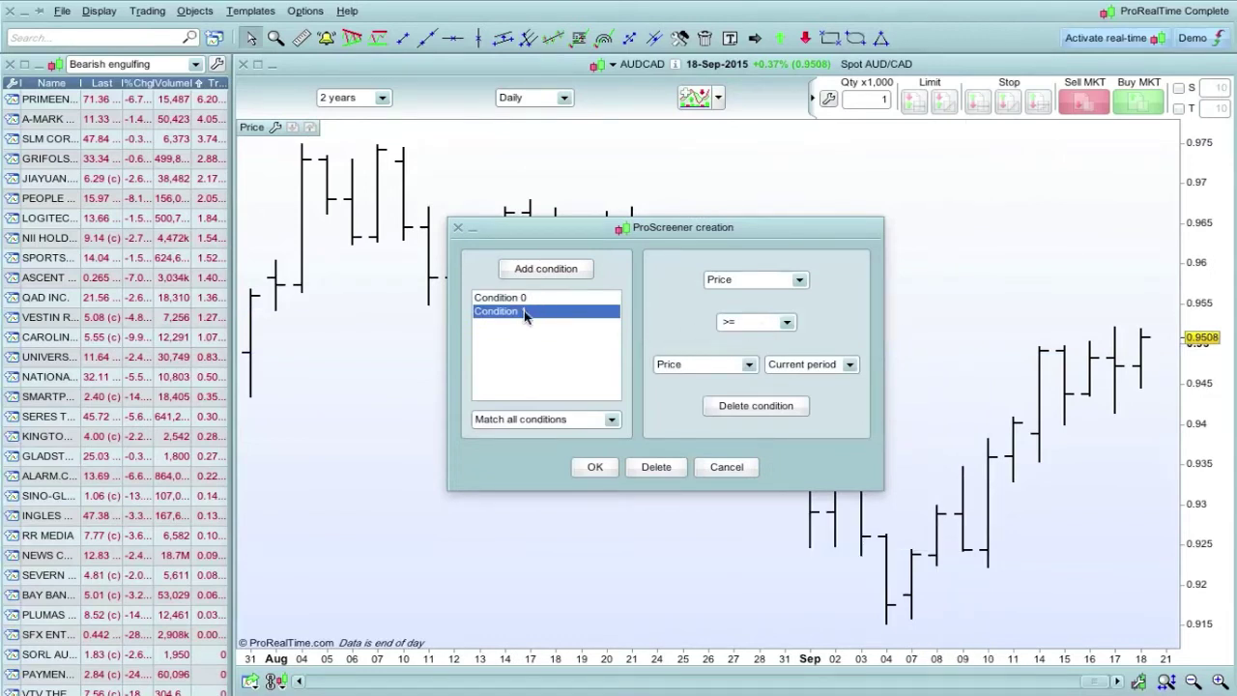
click(771, 283)
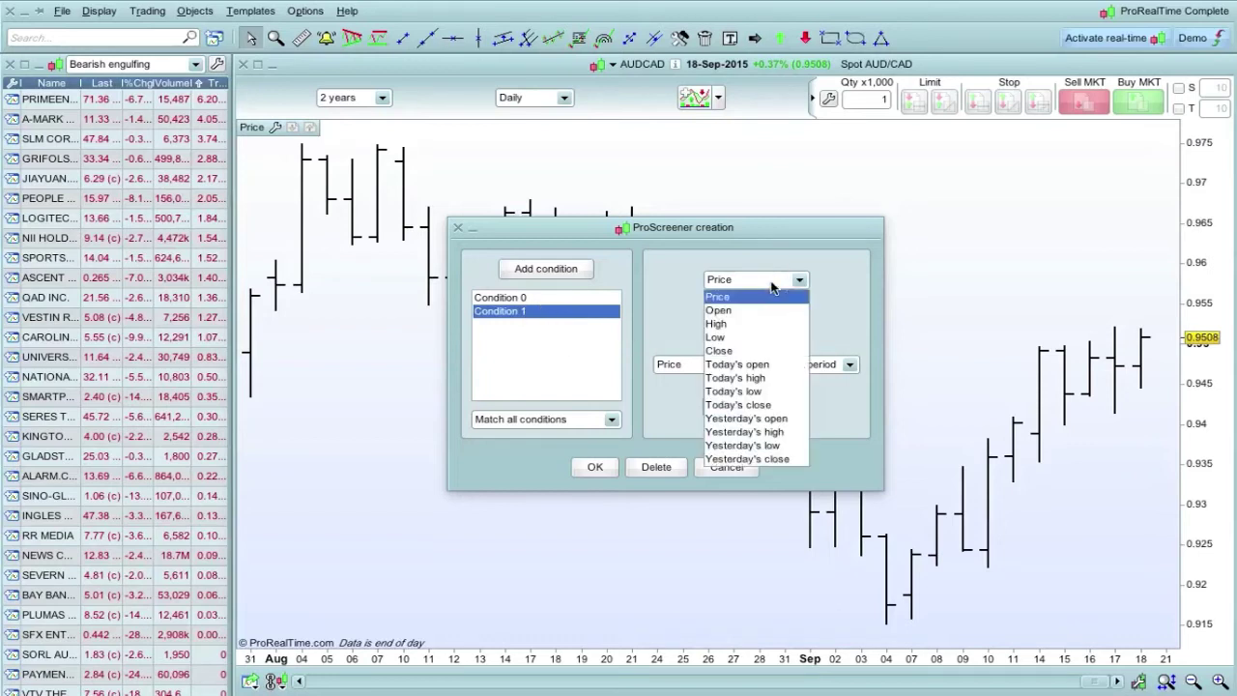
click(757, 392)
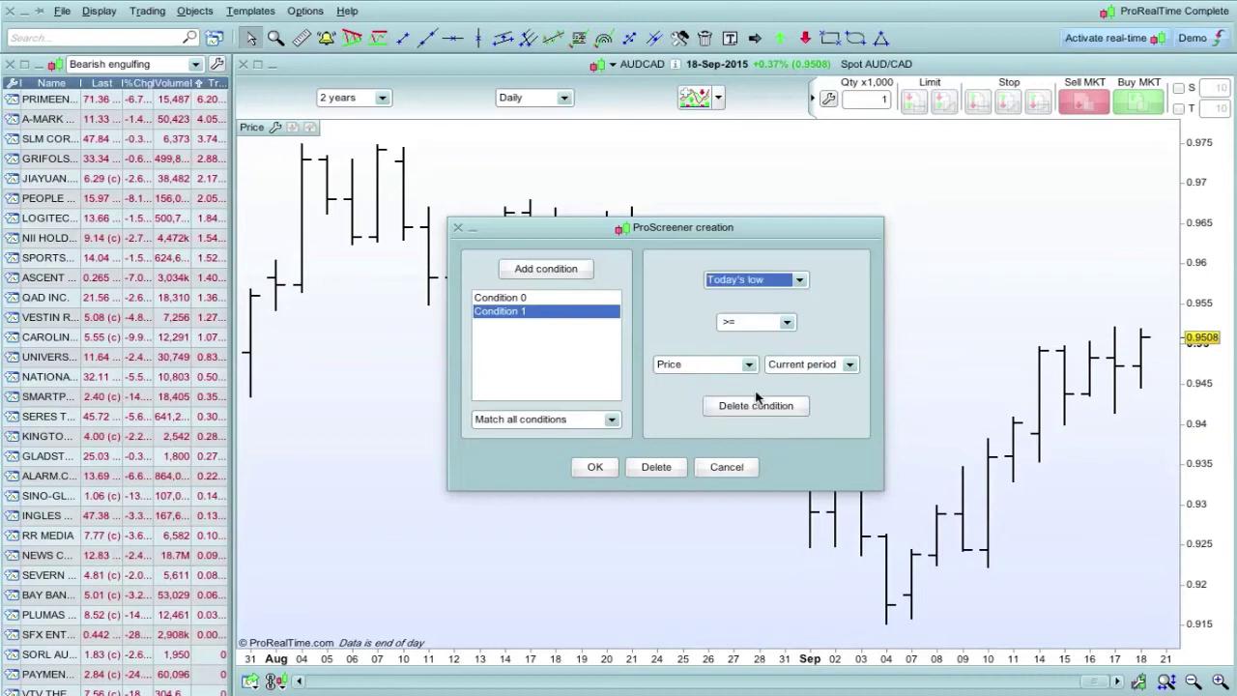
click(754, 323)
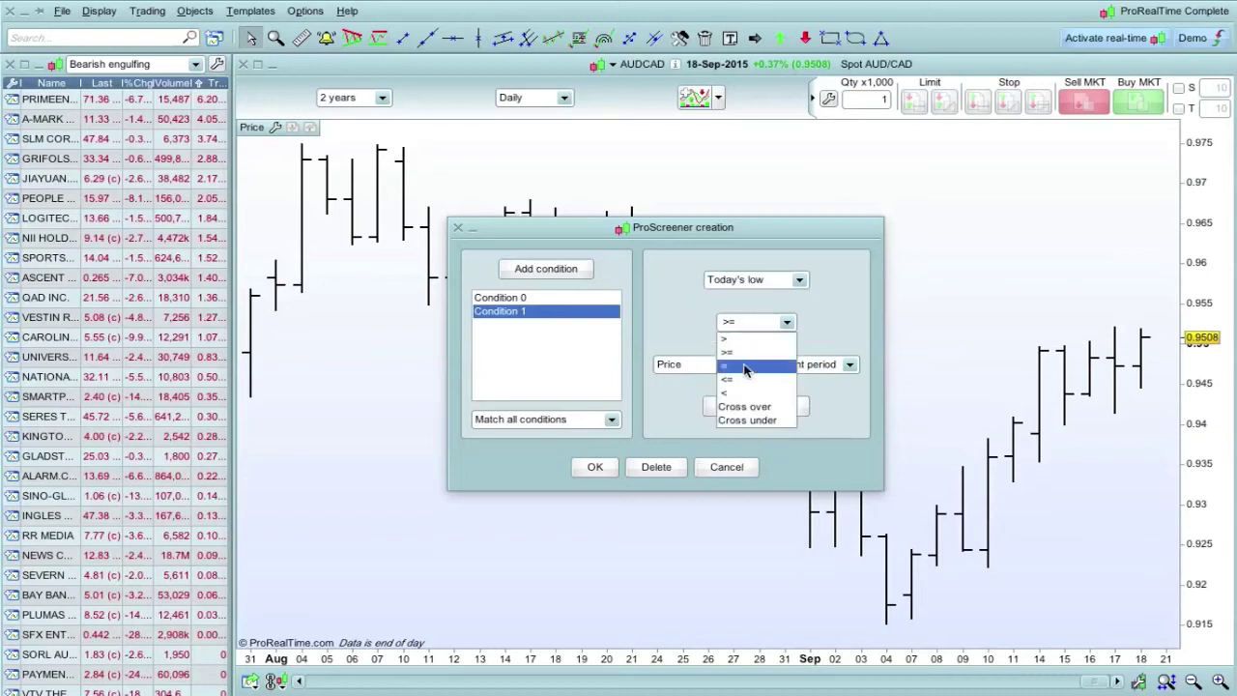
click(732, 339)
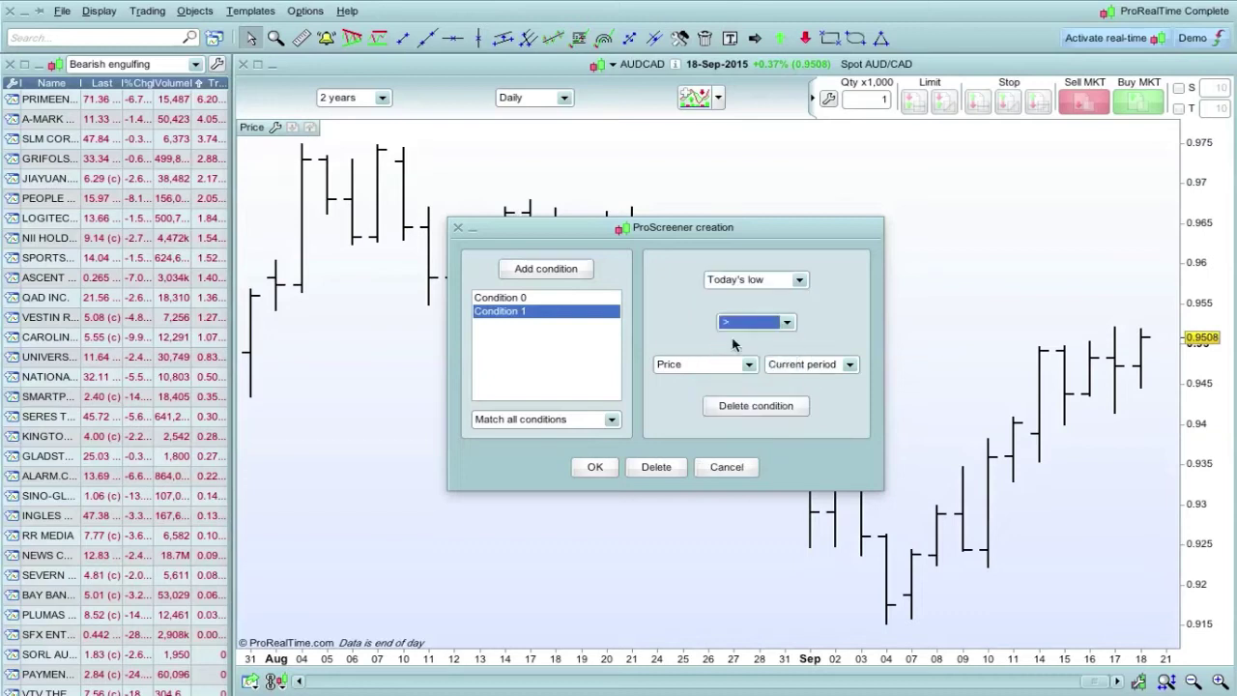
click(717, 368)
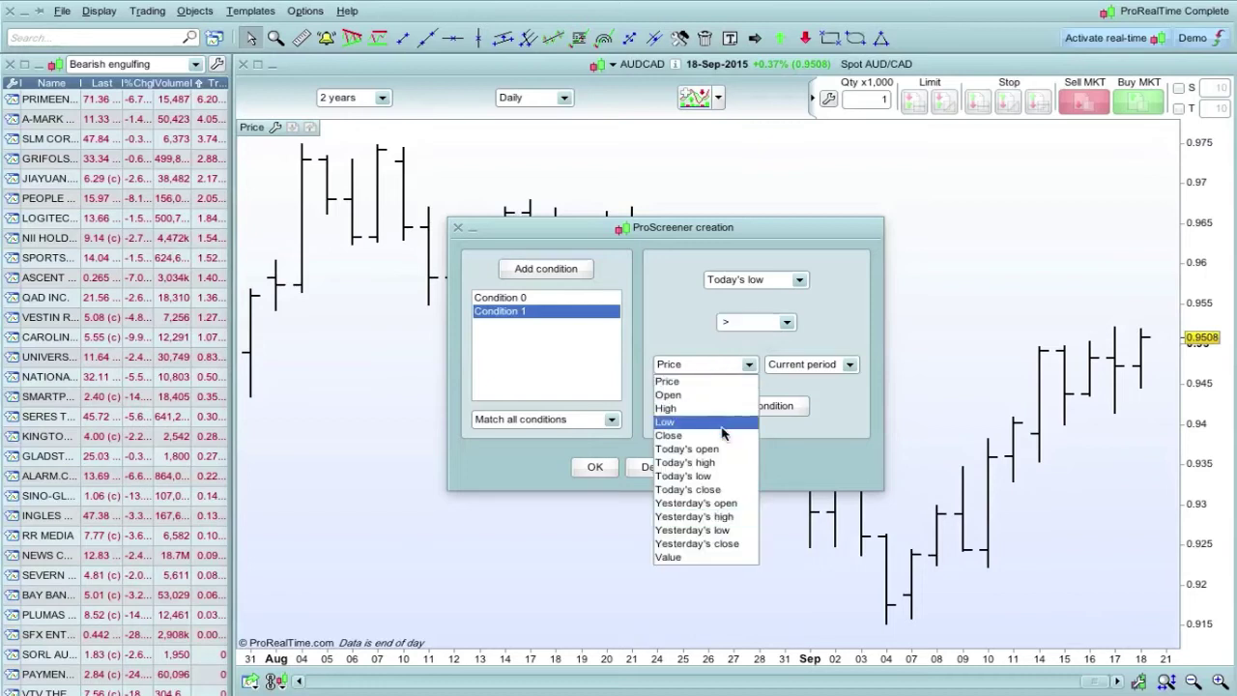
click(697, 530)
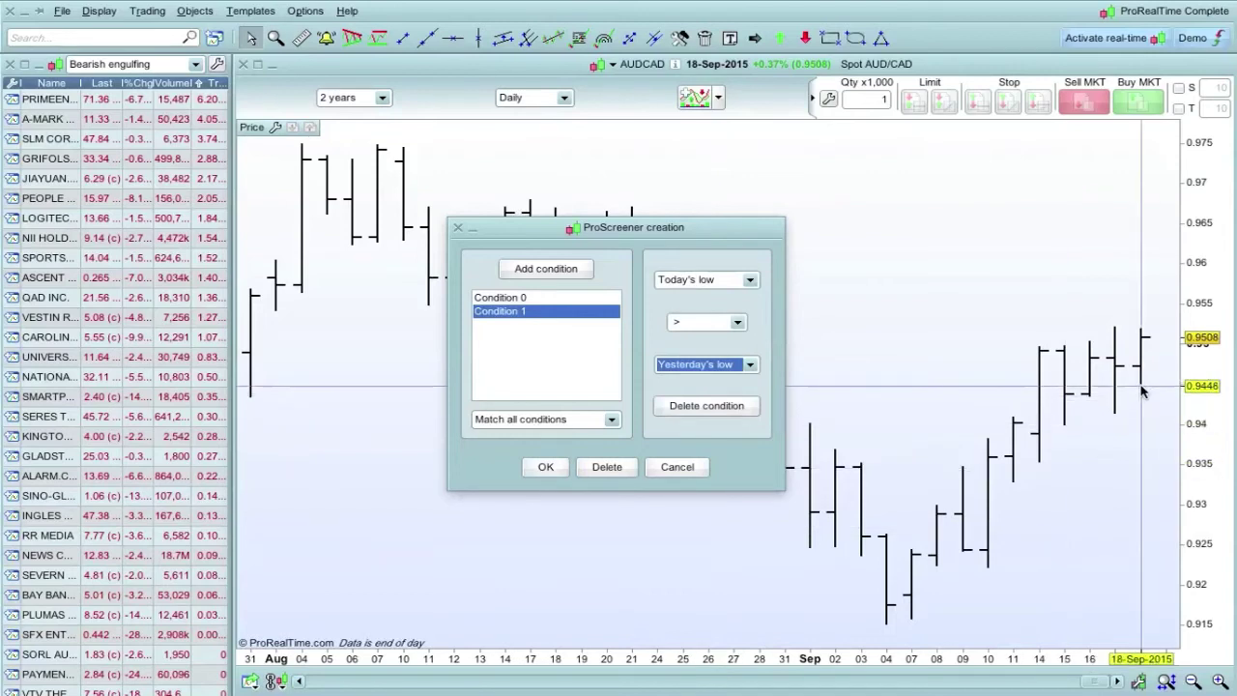
click(546, 468)
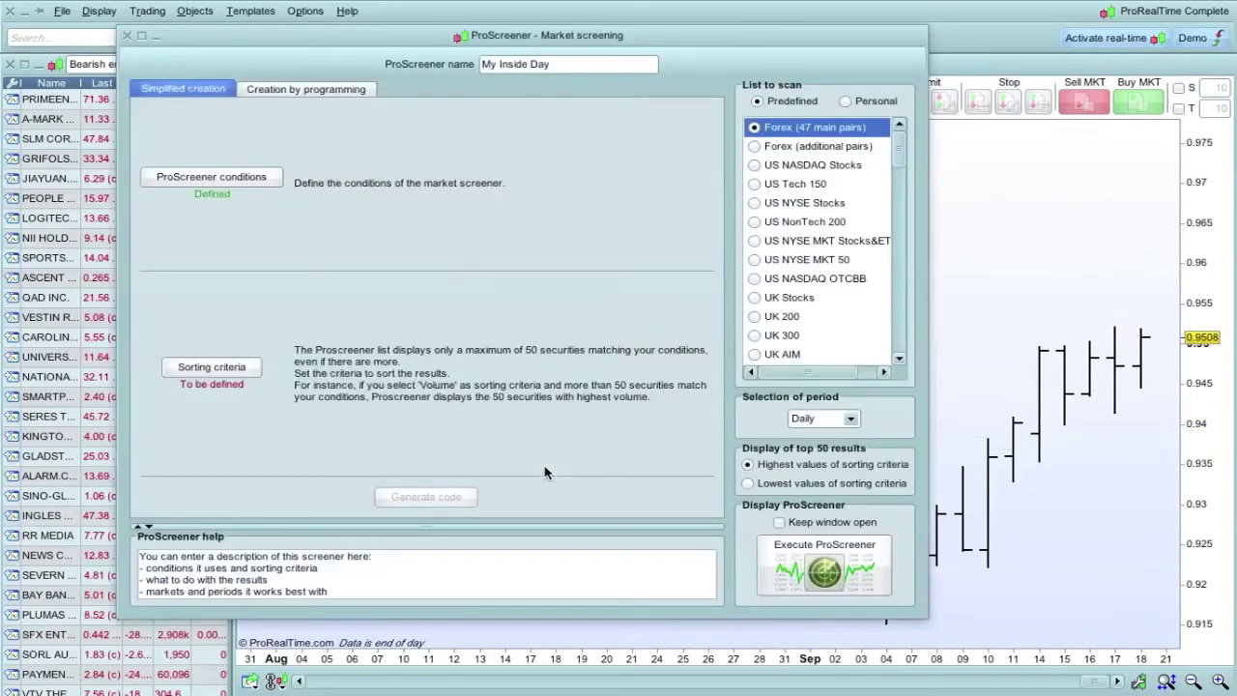
Sort results by 'Variation from yesterday' and generate the code for the two DHigh/DLow conditions.
click(206, 372)
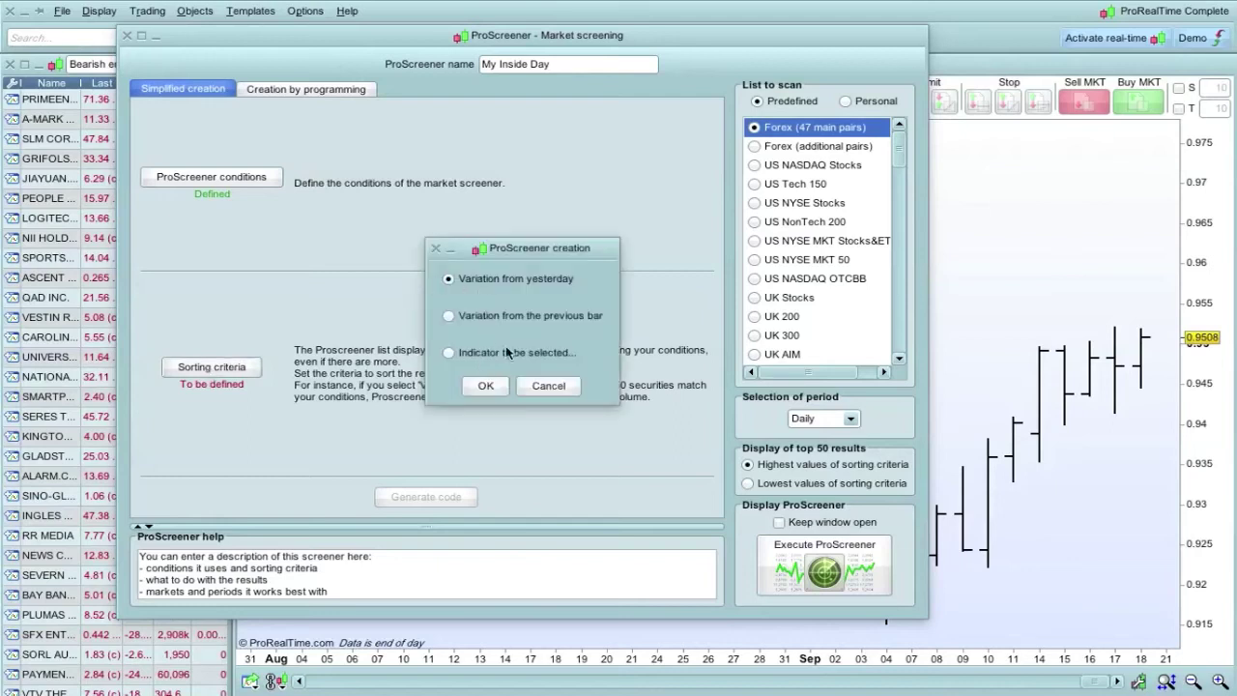
click(485, 386)
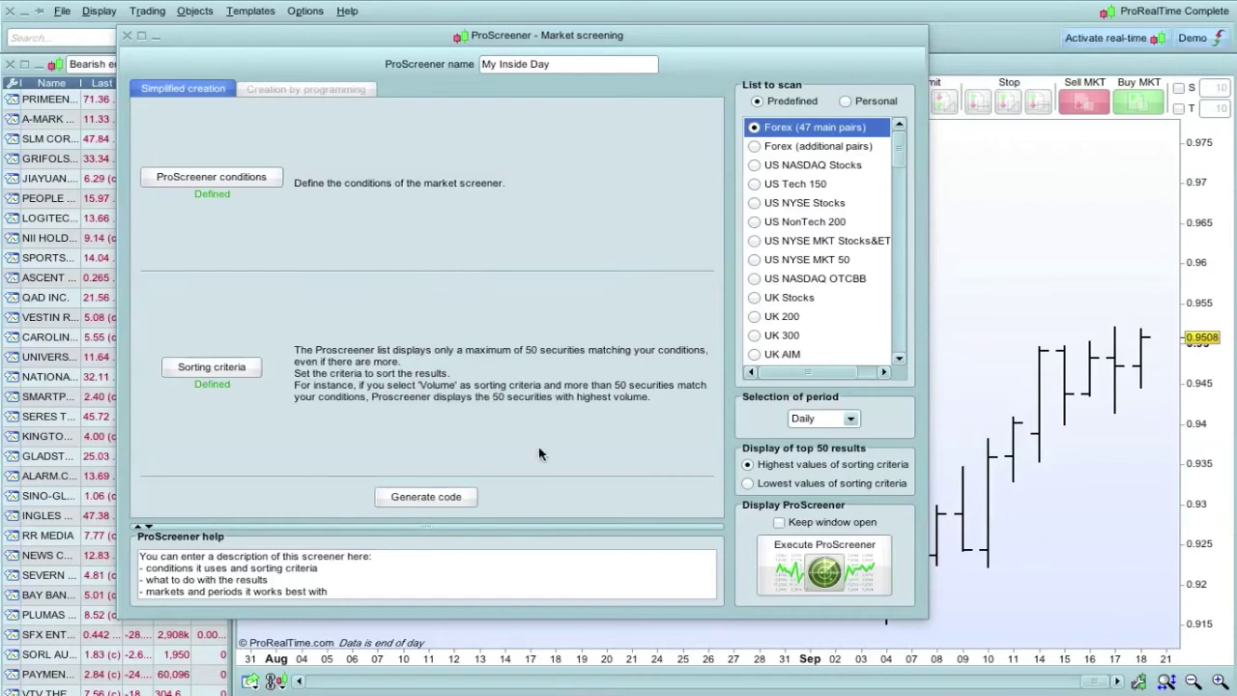
click(410, 497)
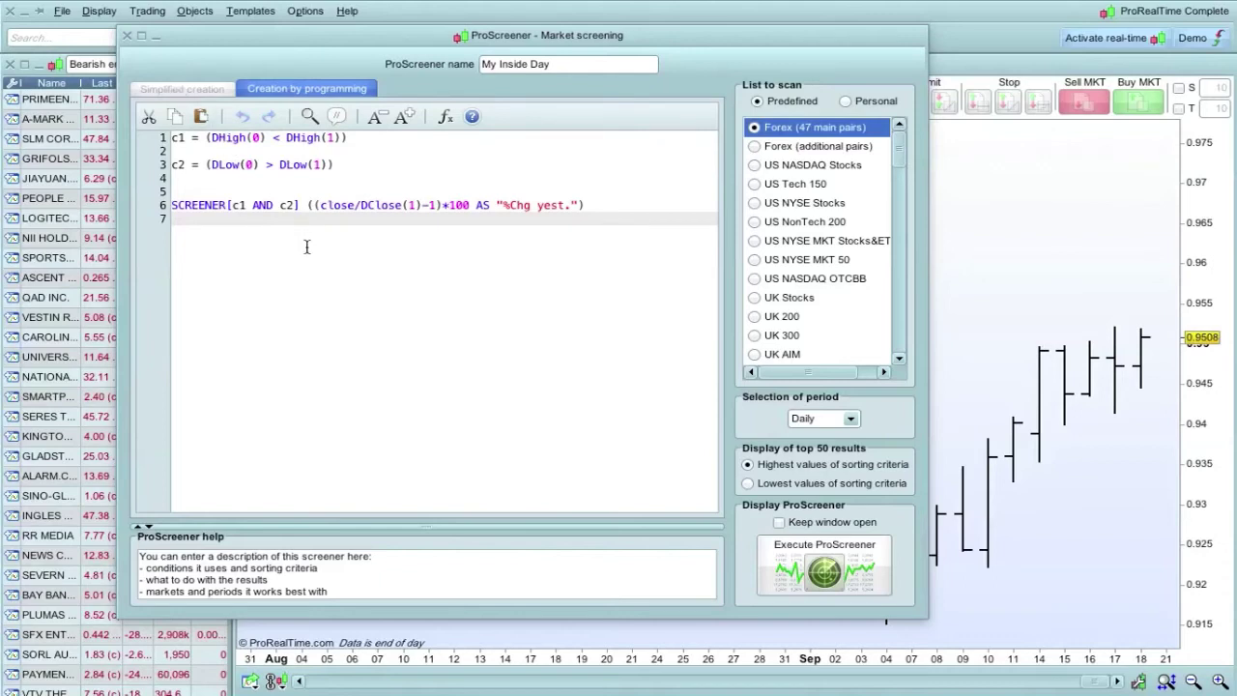
Run My Inside Day on the 47 Forex pairs and view the GBP/SEK, AUD/CAD and AUD/CHF charts.
click(826, 573)
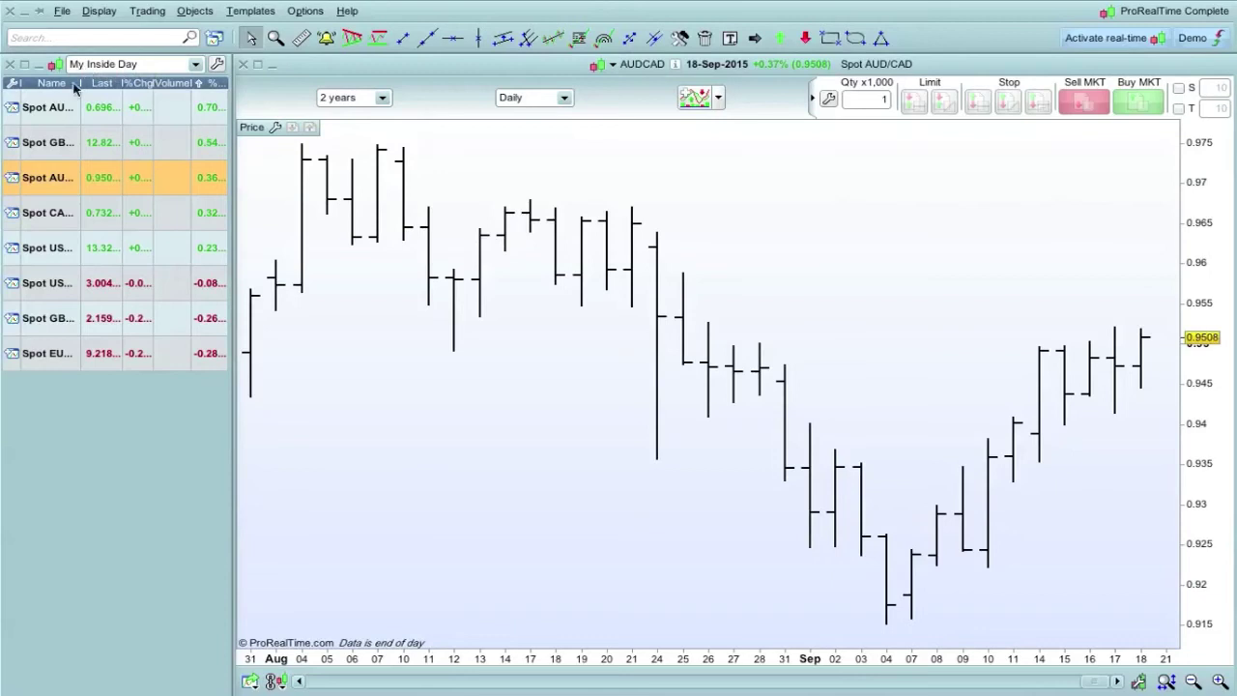
click(51, 133)
drag(52, 134, 47, 120)
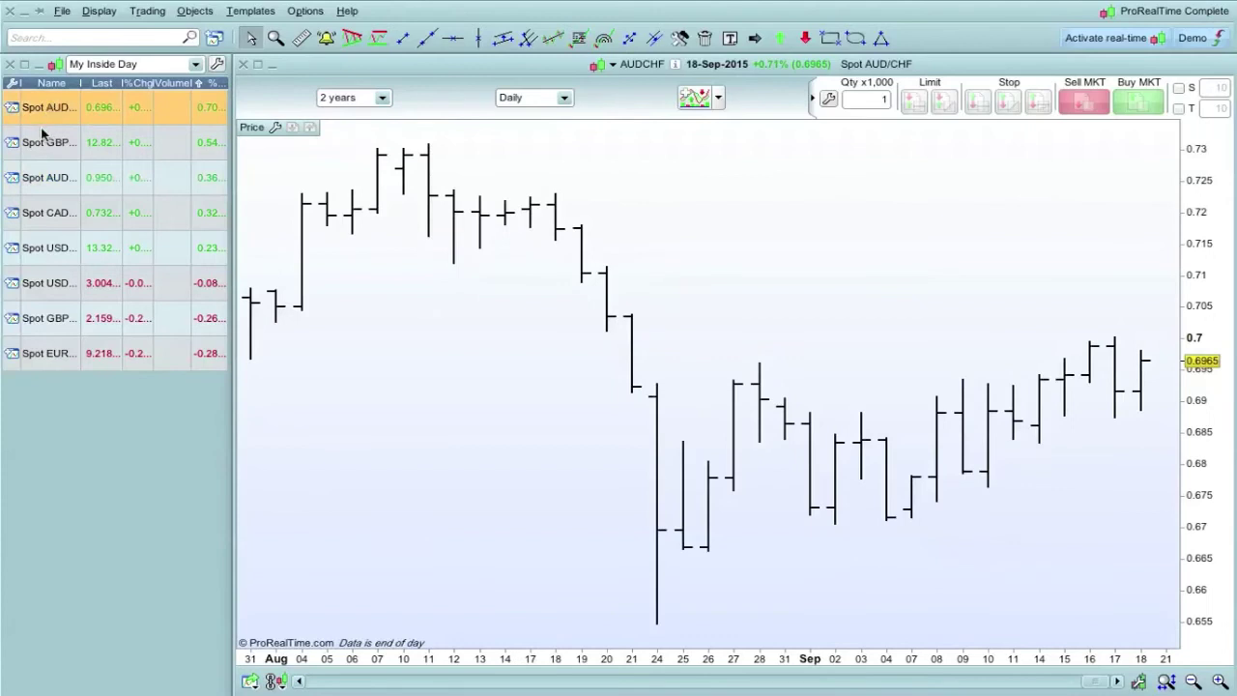
click(42, 132)
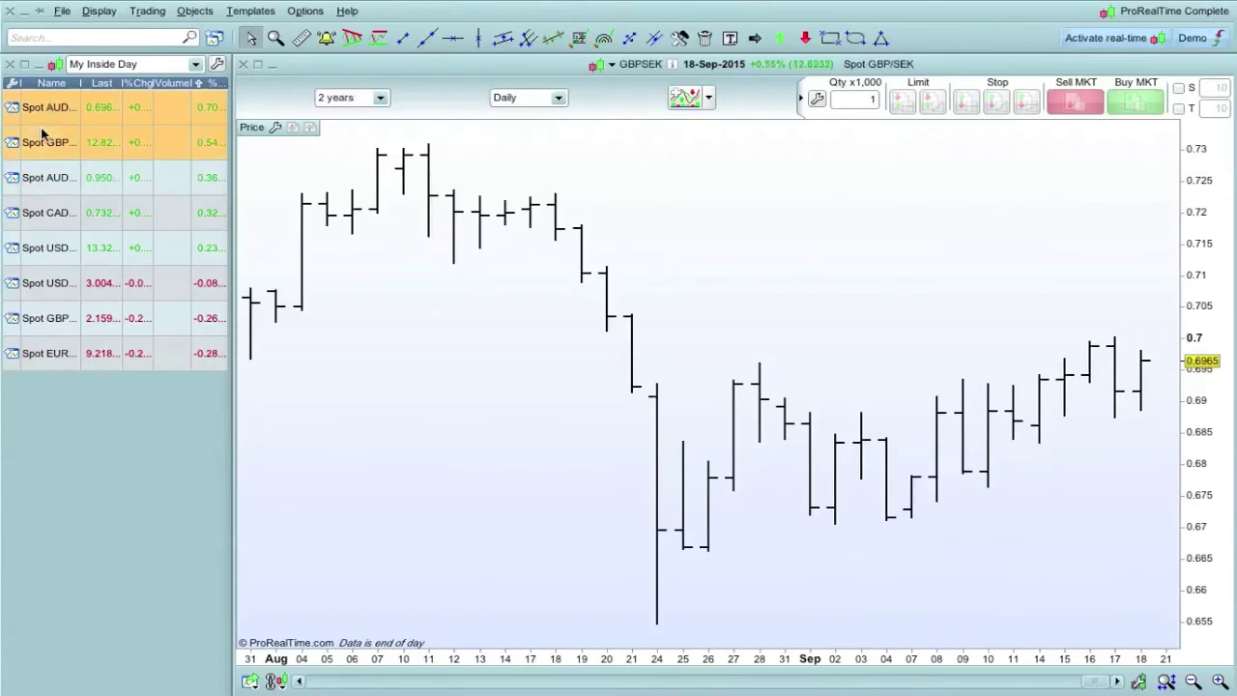
click(44, 178)
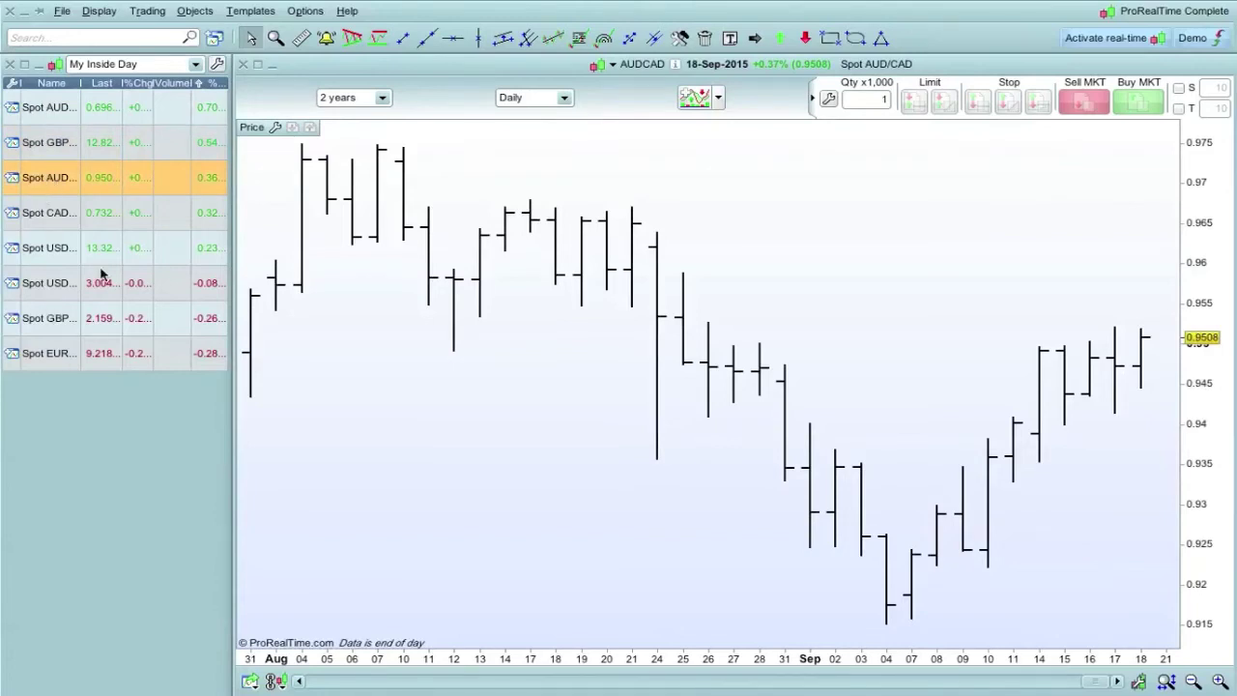
click(53, 109)
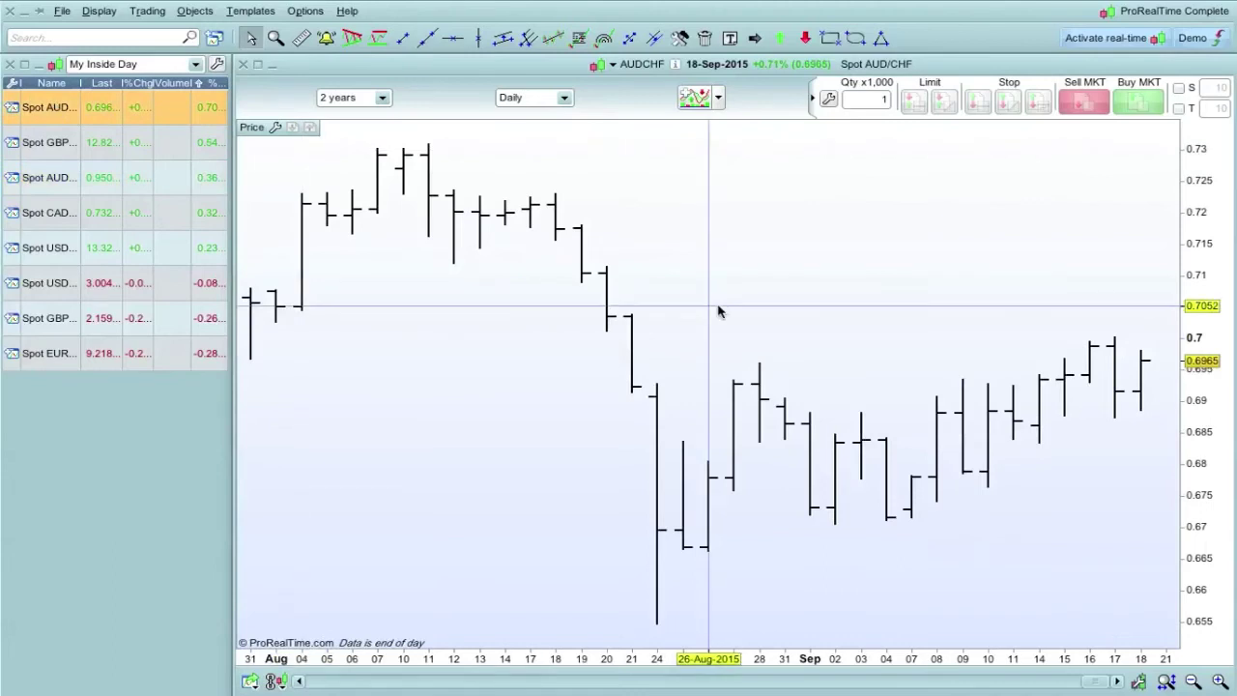
Step through the GBP/SEK, AUD/CAD, CAD/CHF, USD/ZAR, USD/TRY, GBP/AUD and EUR/NOK result charts.
scroll(718, 310, up, 2)
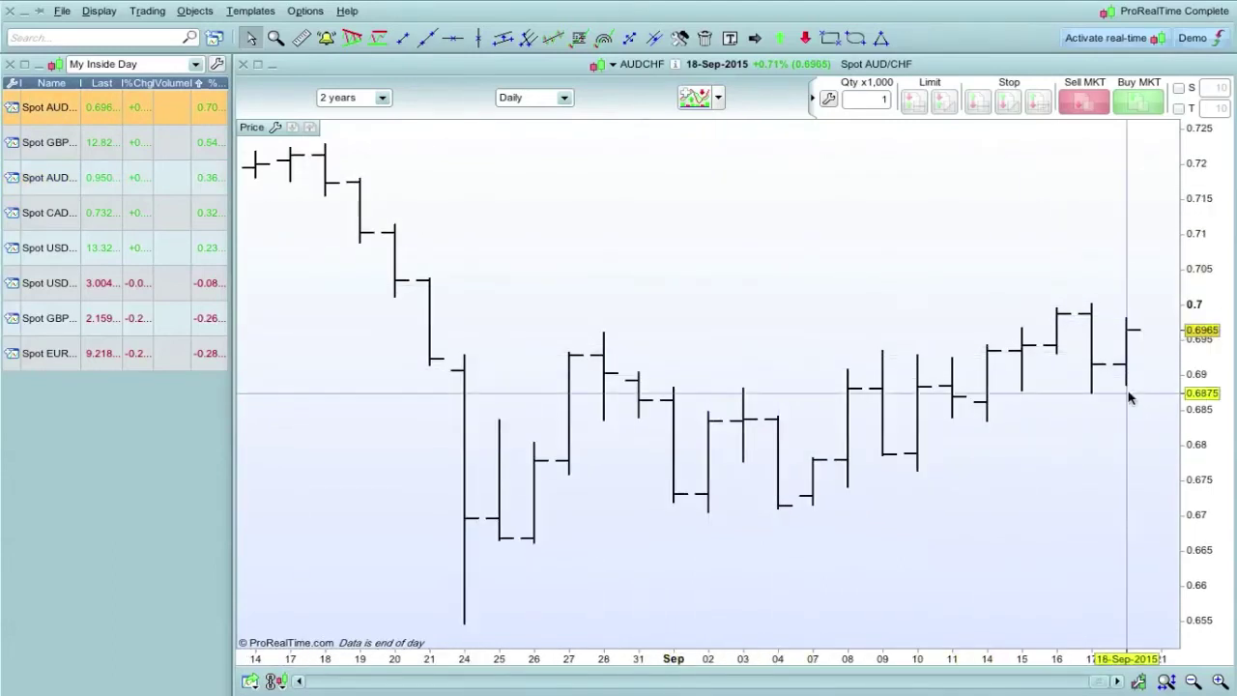
click(52, 145)
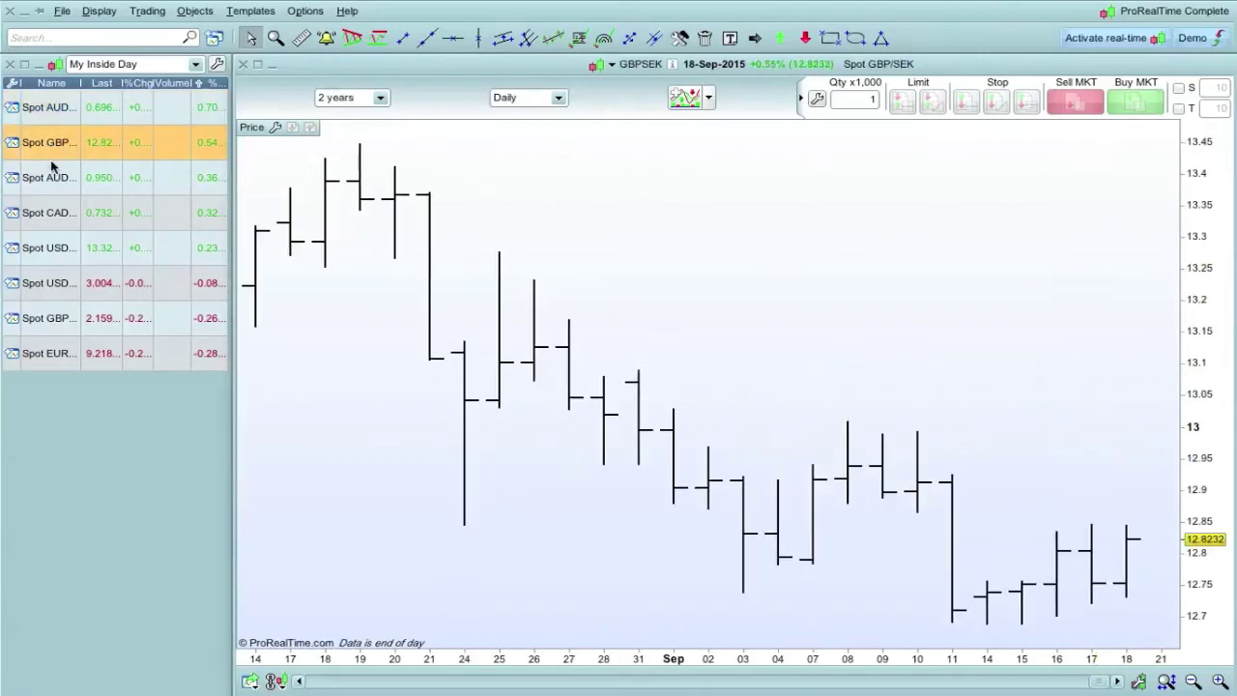
click(52, 178)
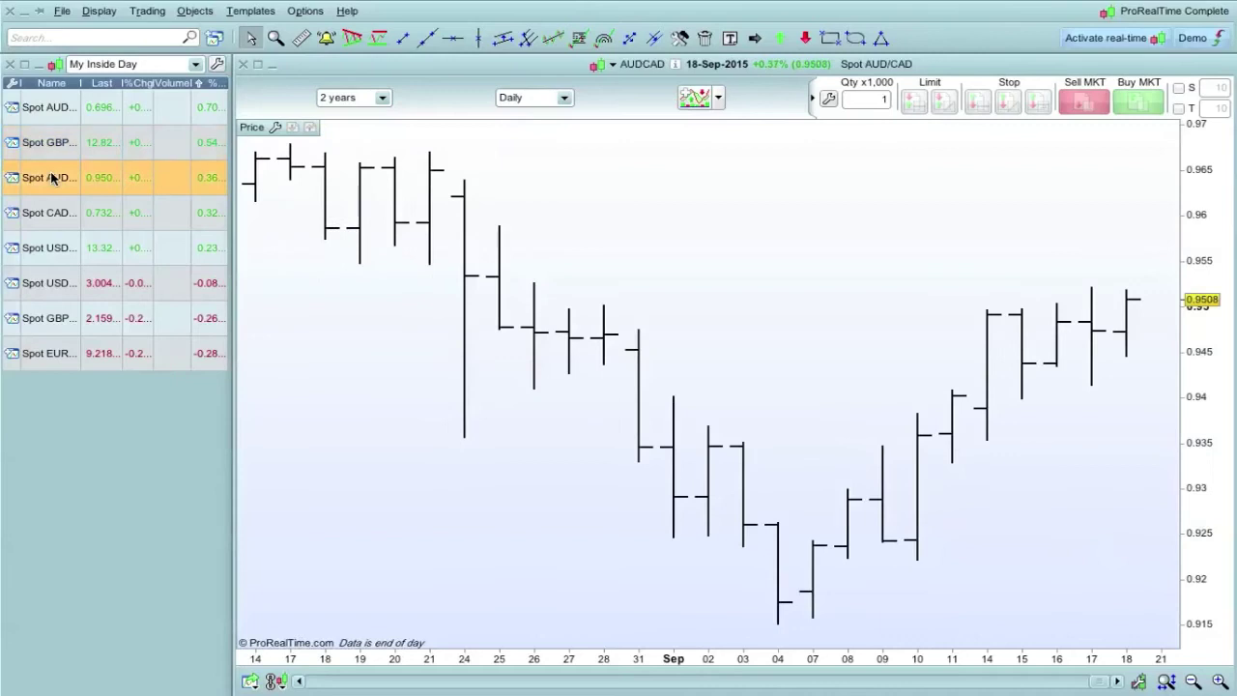
click(52, 213)
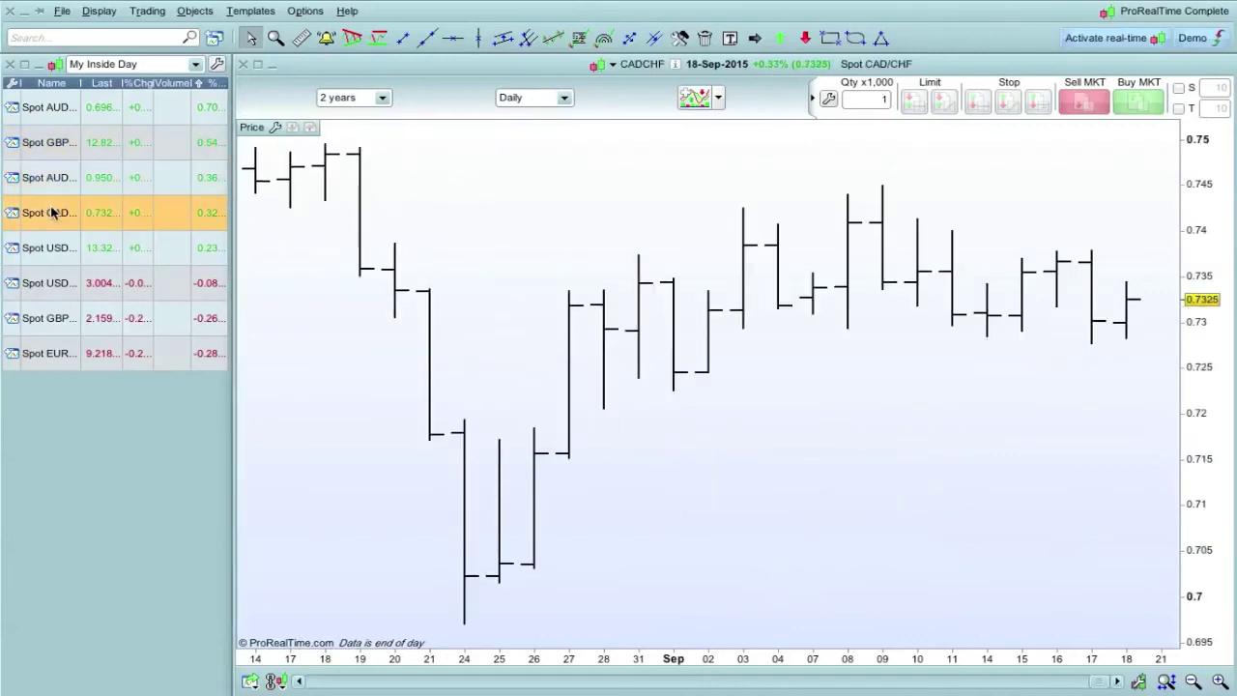
click(50, 245)
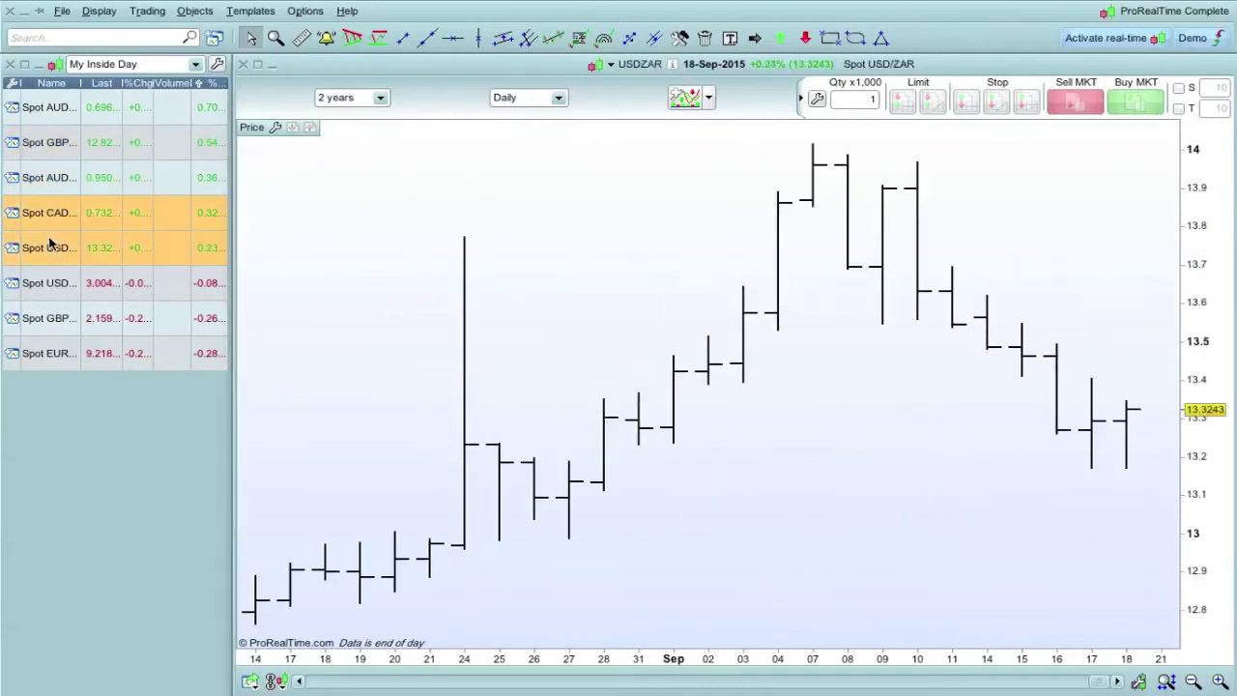
click(54, 292)
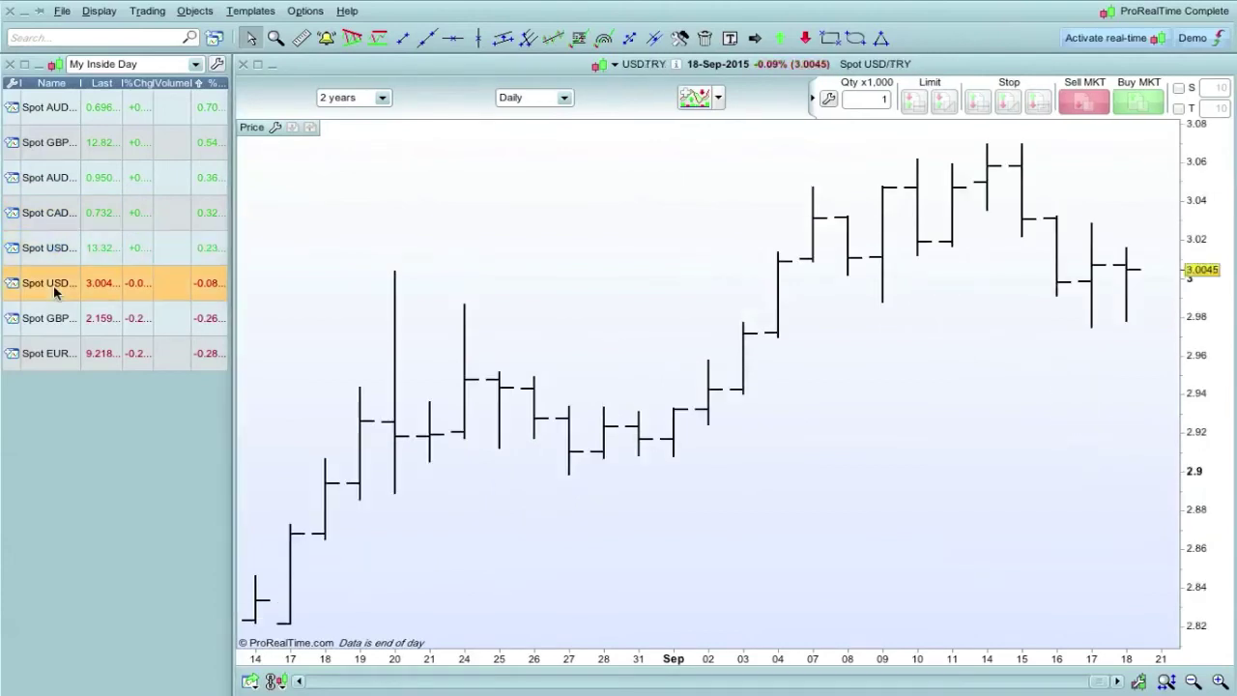
click(56, 320)
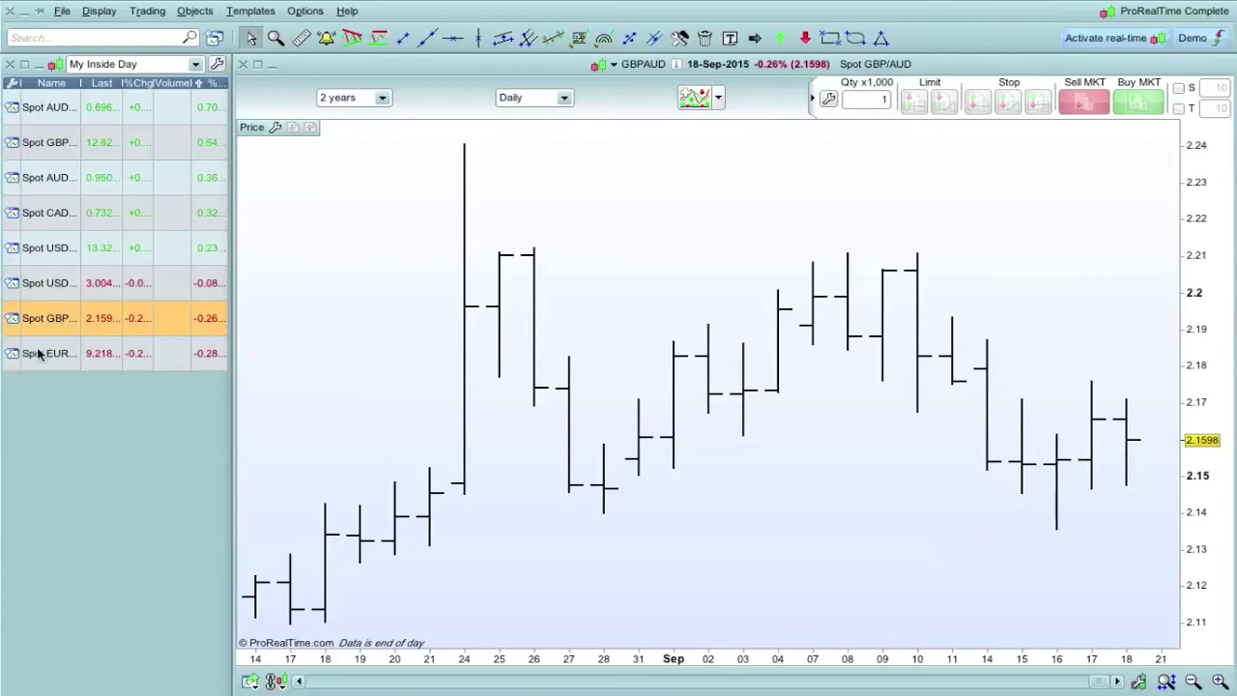
click(37, 354)
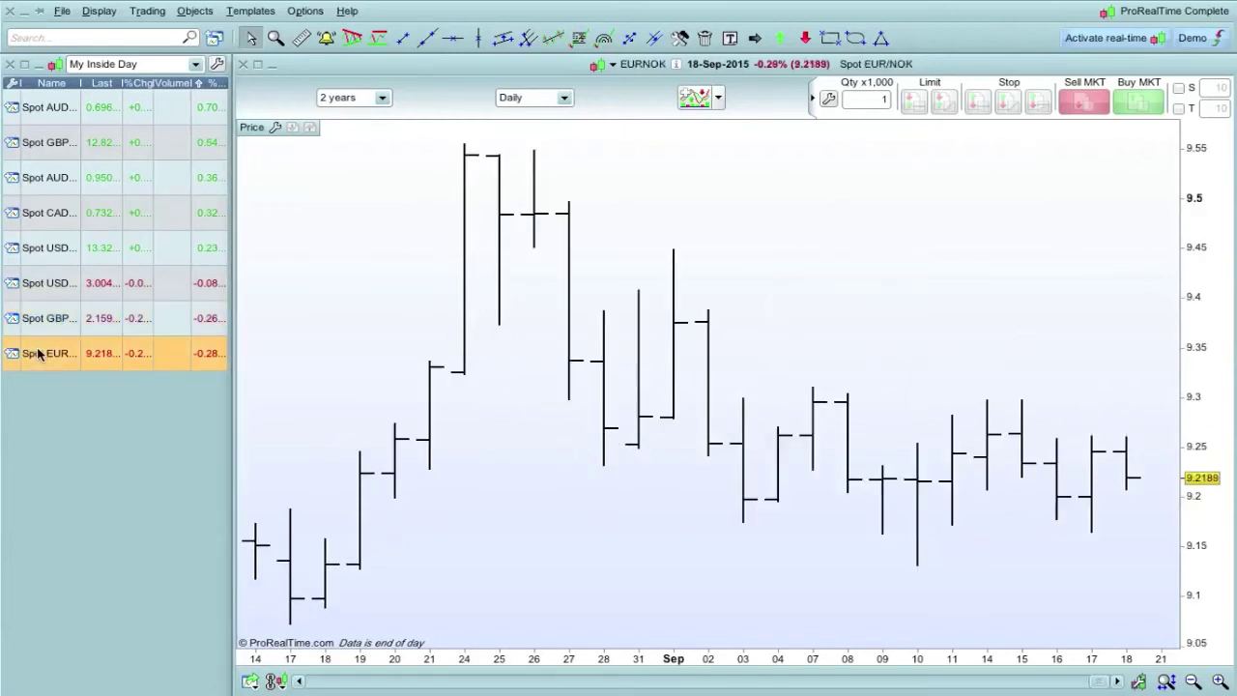